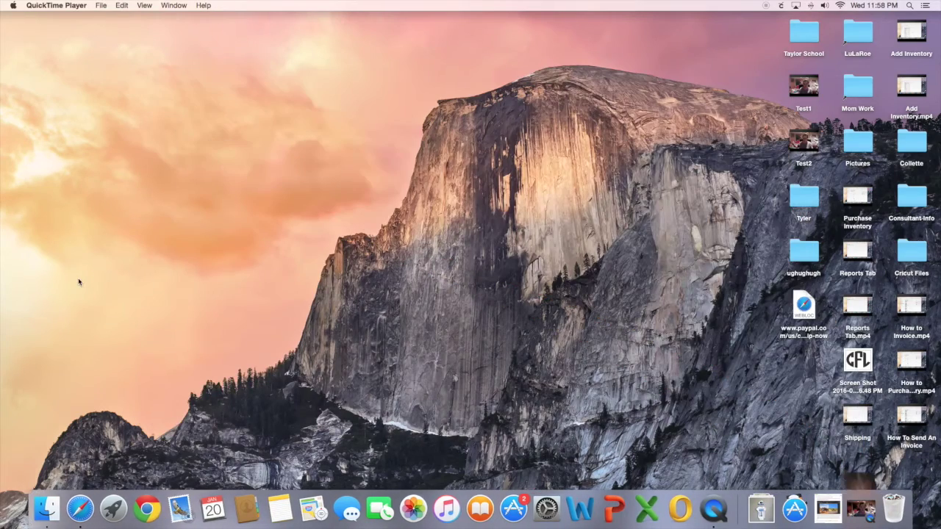
Open Safari, move its window right, and go to the USPS website.
left_click(79, 509)
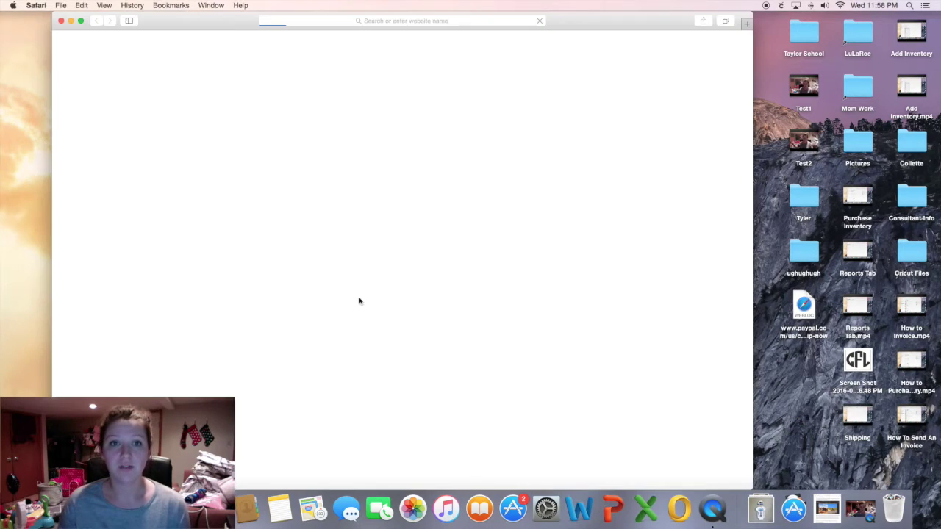
left_click_drag(645, 27, 713, 27)
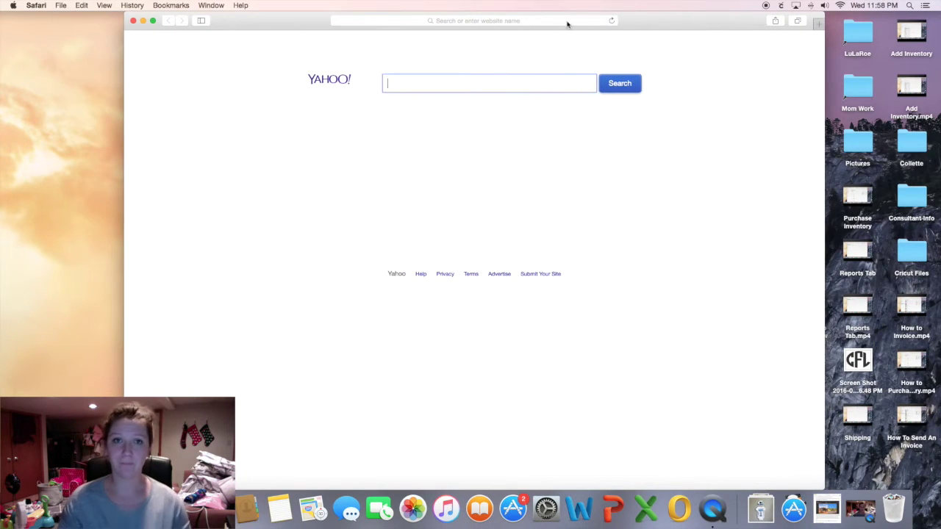
left_click(535, 22)
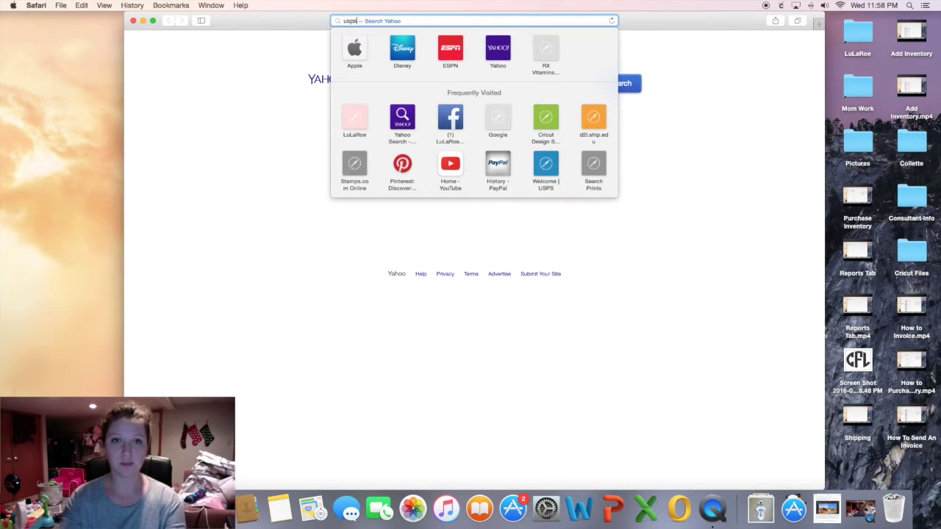
type("usps")
key("Return")
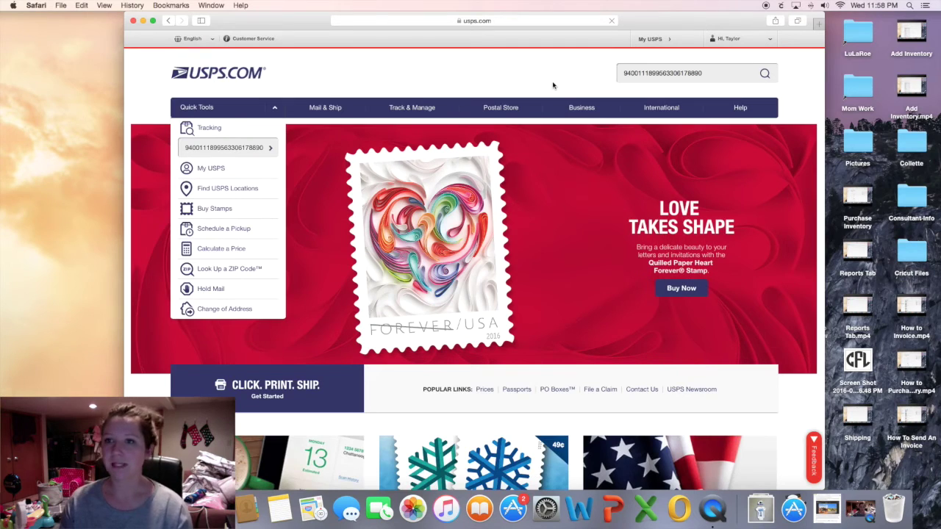
Open Click-N-Ship via Mail & Ship > Print & Ship and check the empty Shipping History.
left_click(741, 39)
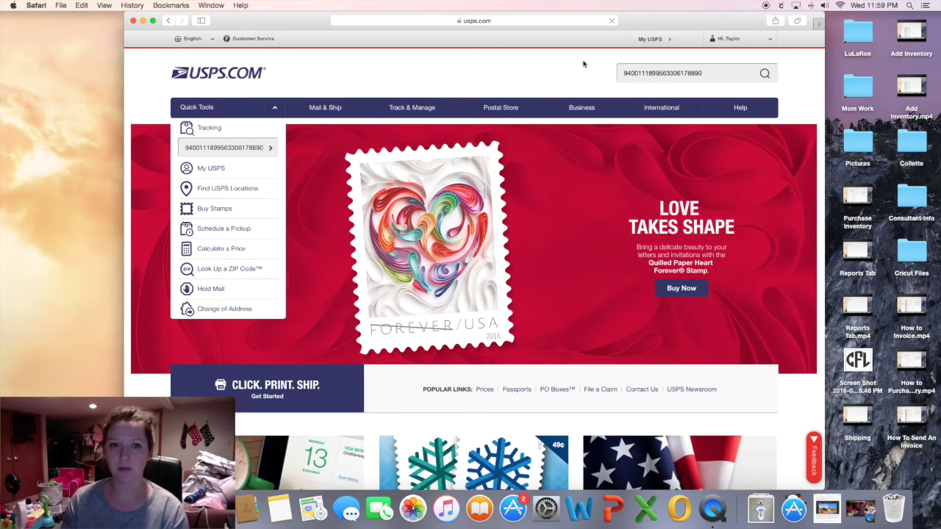
mouse_move(326, 107)
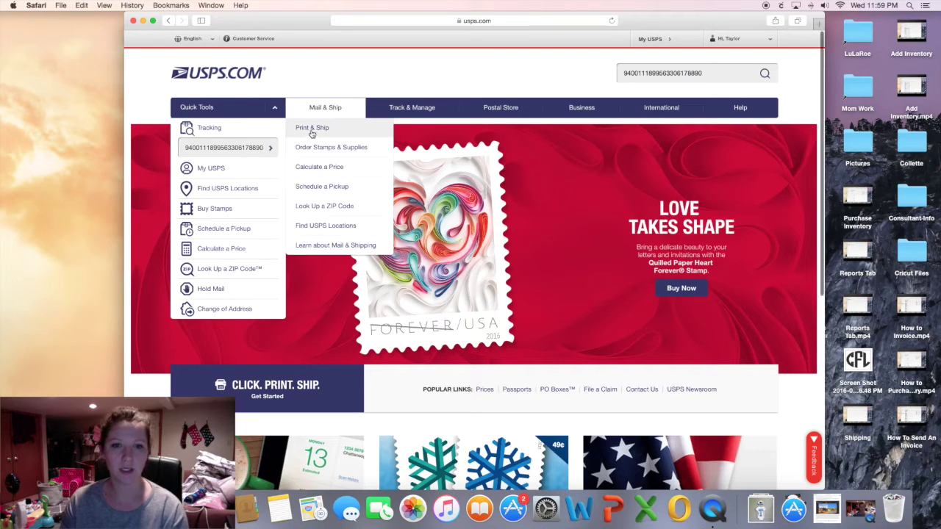
left_click(328, 129)
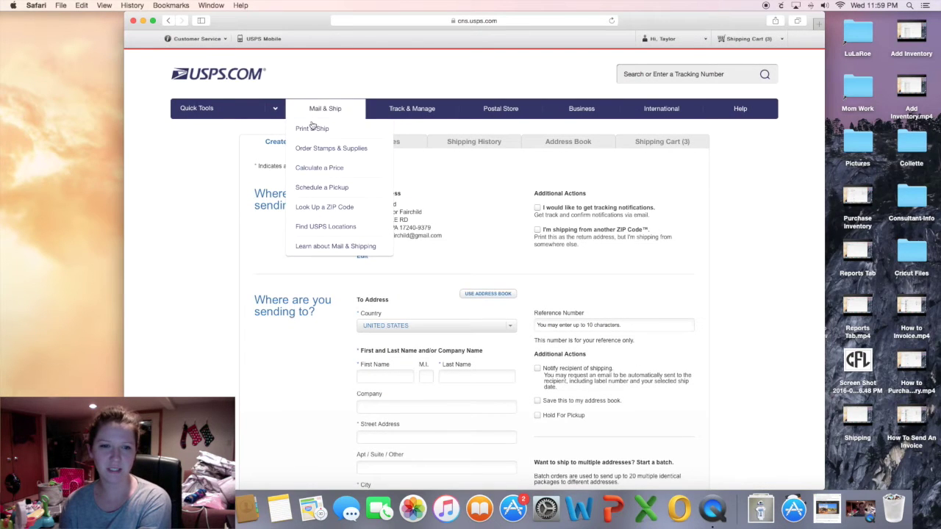
scroll(190, 300, "down", 3)
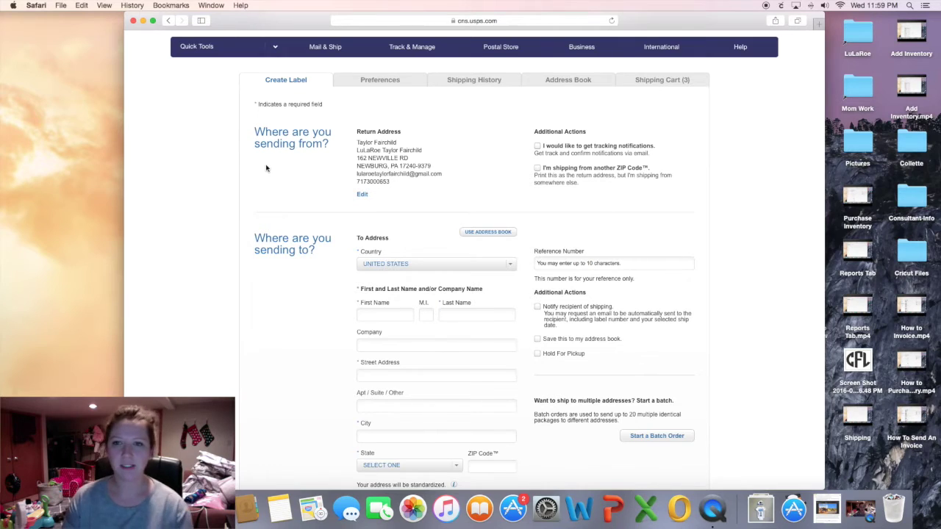
scroll(271, 171, "up", 1)
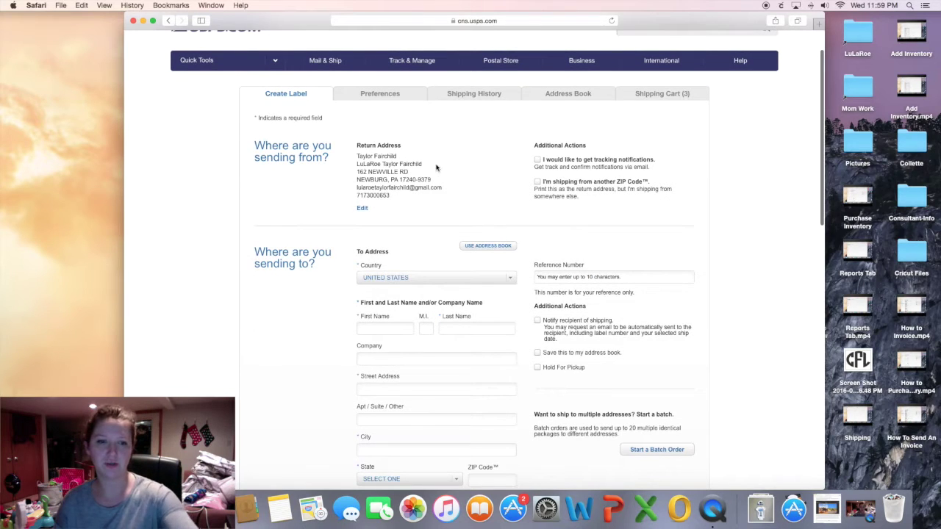
left_click(491, 95)
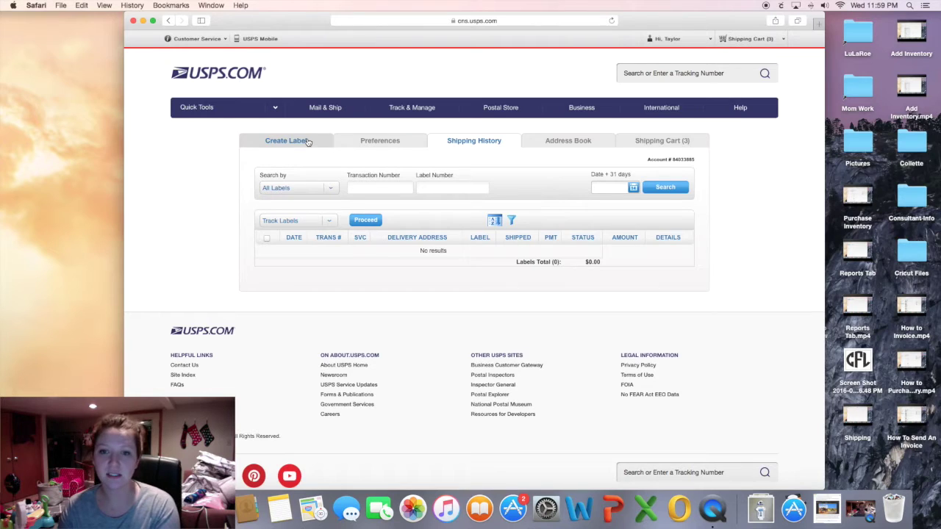
left_click(284, 141)
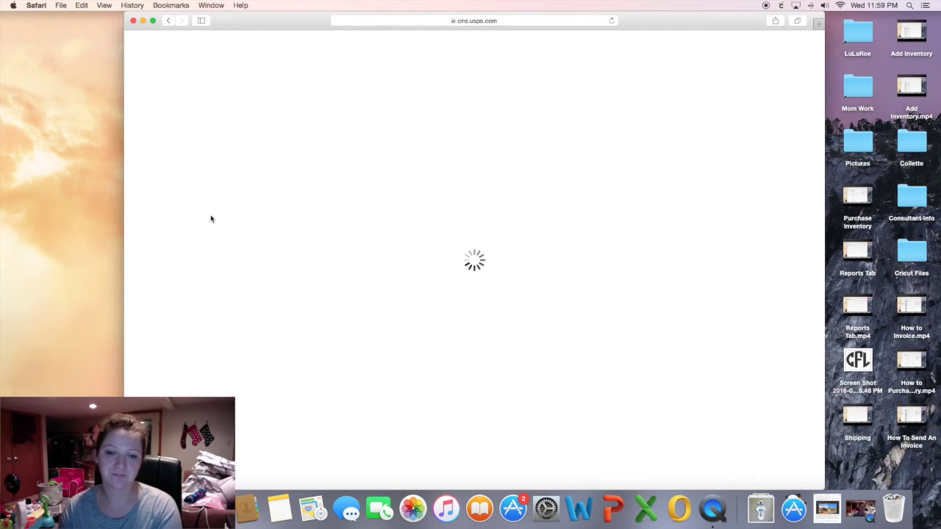
Enter the recipient's name and street address in the To Address, then open a new tab.
scroll(212, 217, "down", 5)
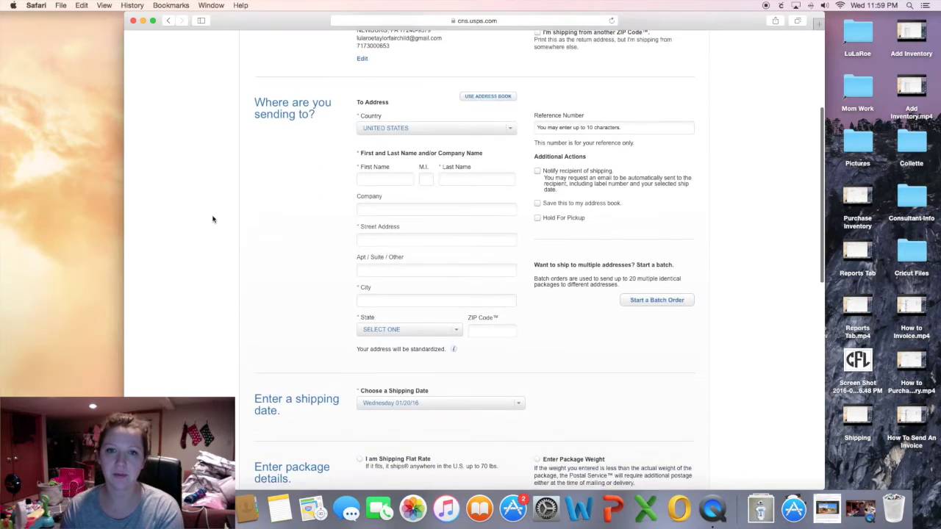
type("Taylor")
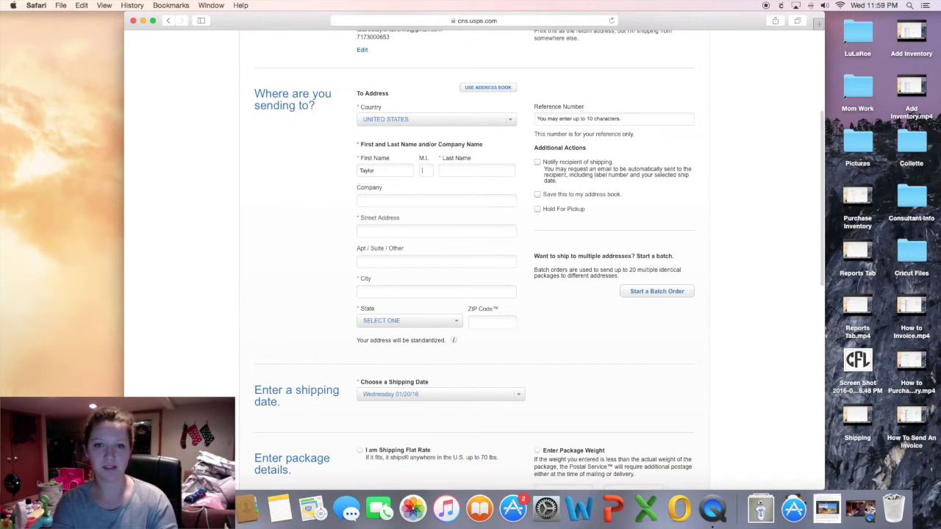
key("Tab")
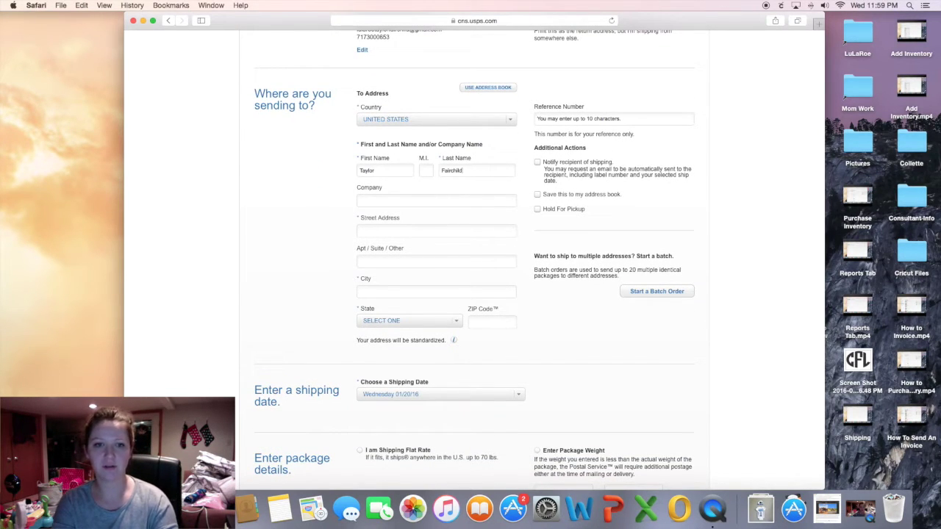
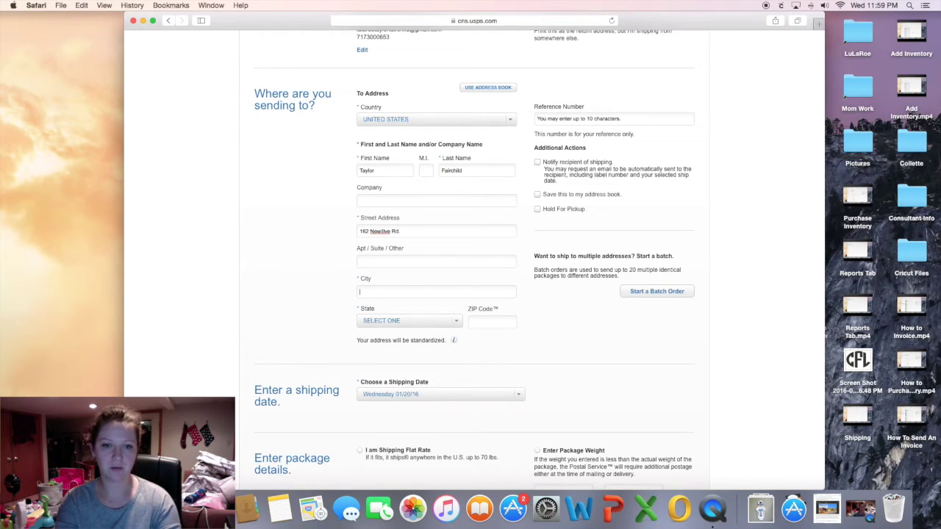
type("p")
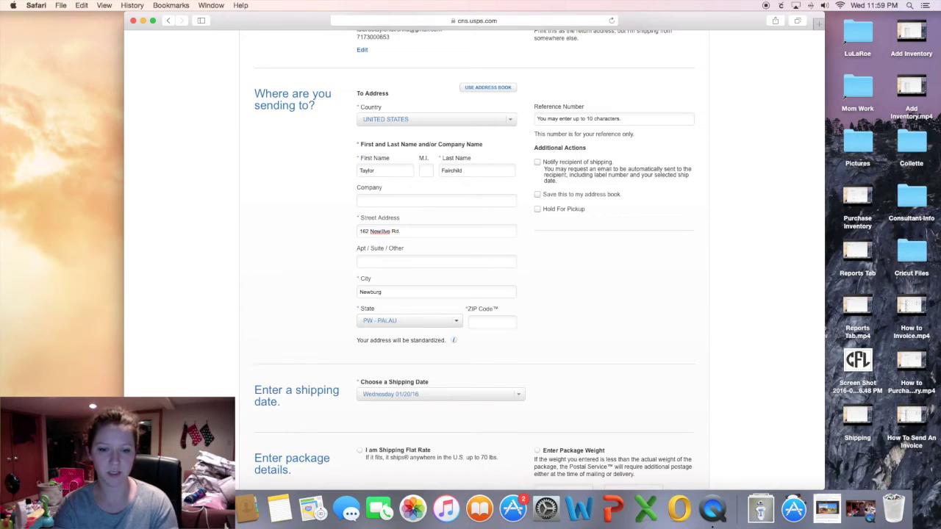
type("a")
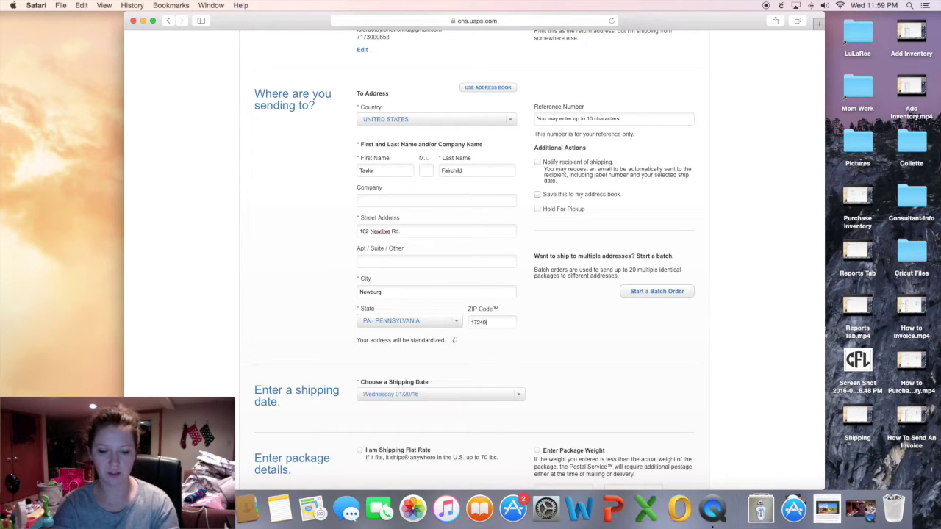
key("super+t")
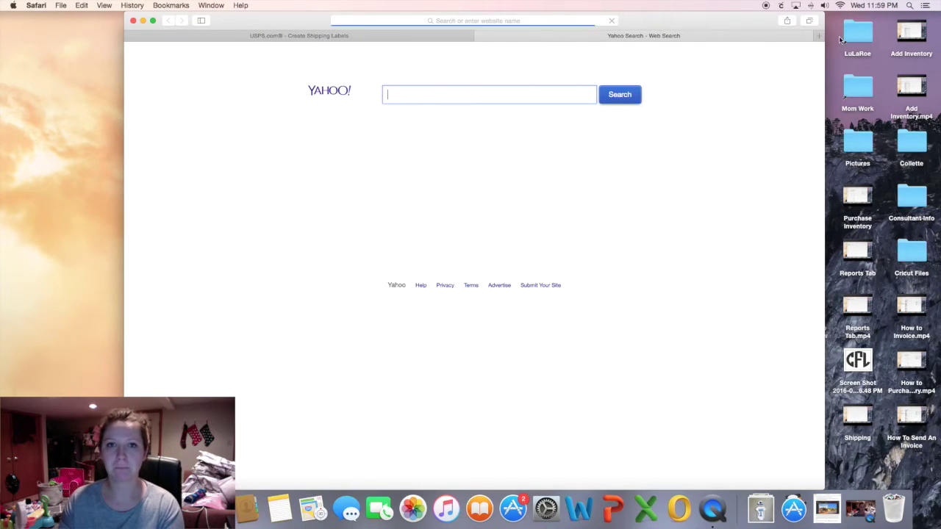
Go to mylularoe.com and log in to the LuLaRoe back office.
left_click(532, 26)
type("mylularoe.com")
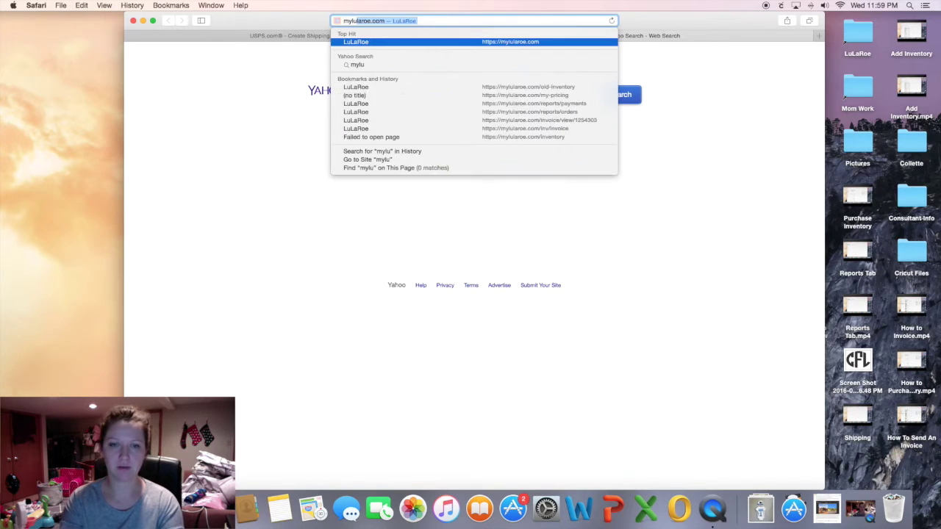
key("Return")
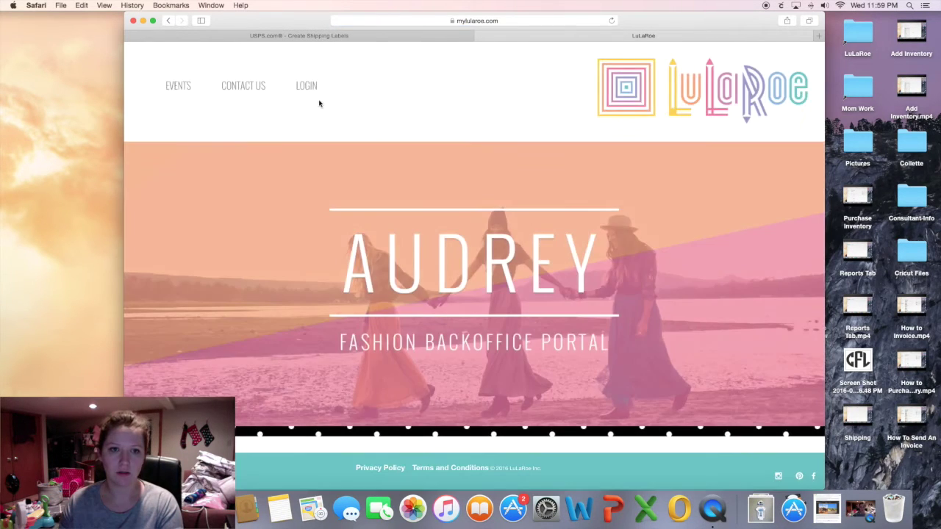
left_click(303, 100)
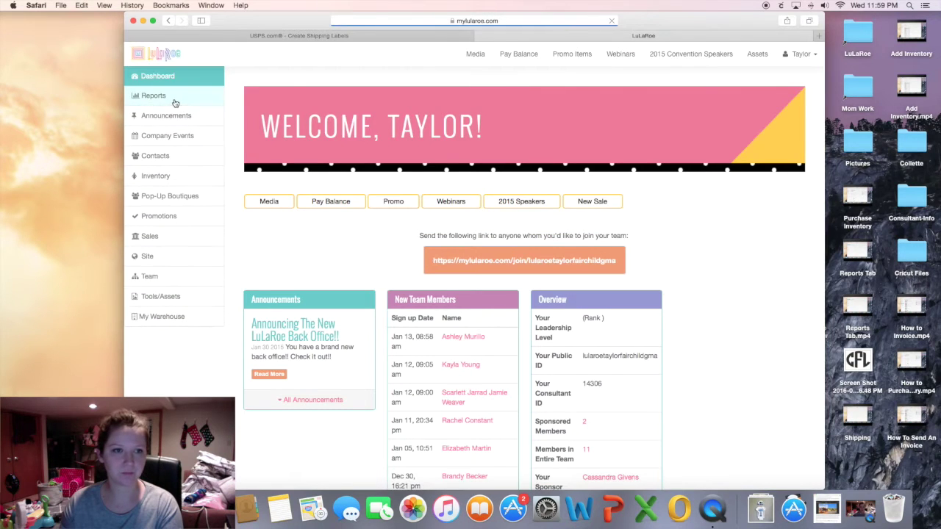
Open the newest order under Reports > Orders, then return to the USPS tab.
left_click(175, 103)
left_click(266, 124)
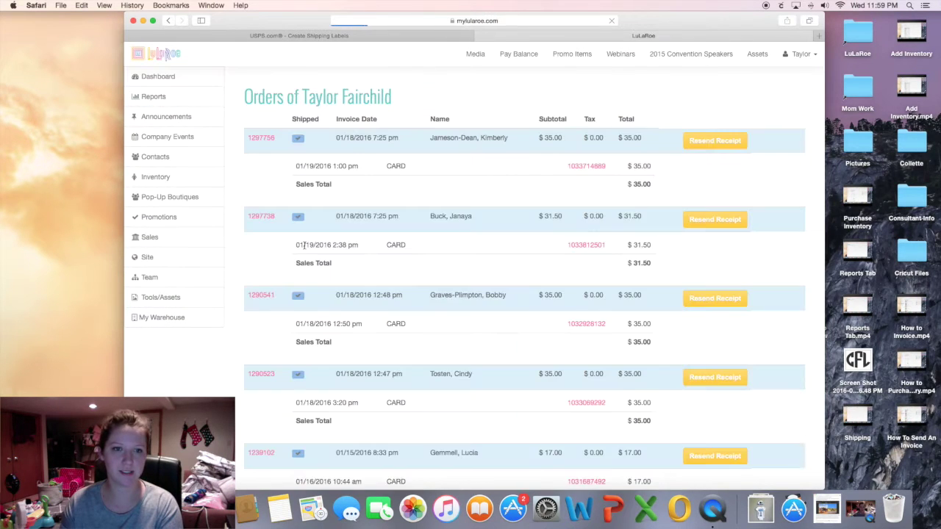
left_click(259, 139)
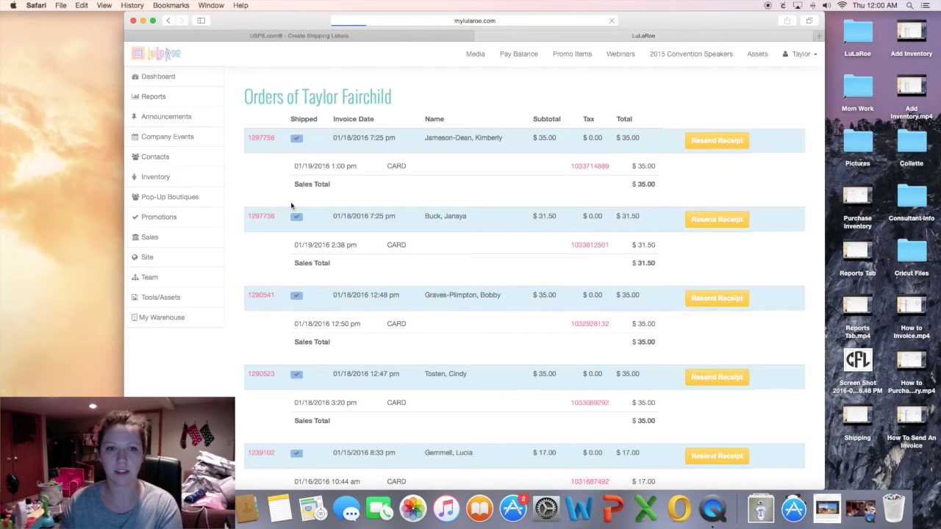
left_click(429, 38)
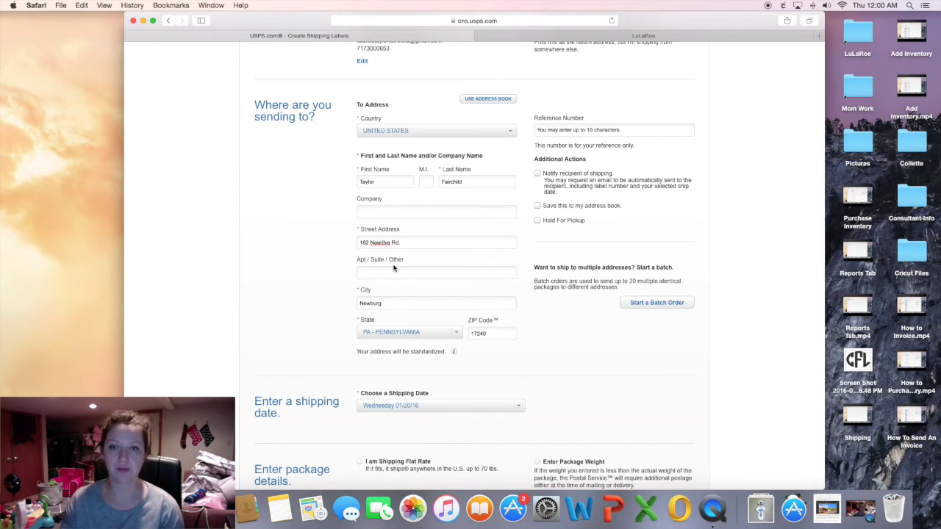
Turn off 'Notify recipient of shipping' on the USPS label.
left_click(630, 36)
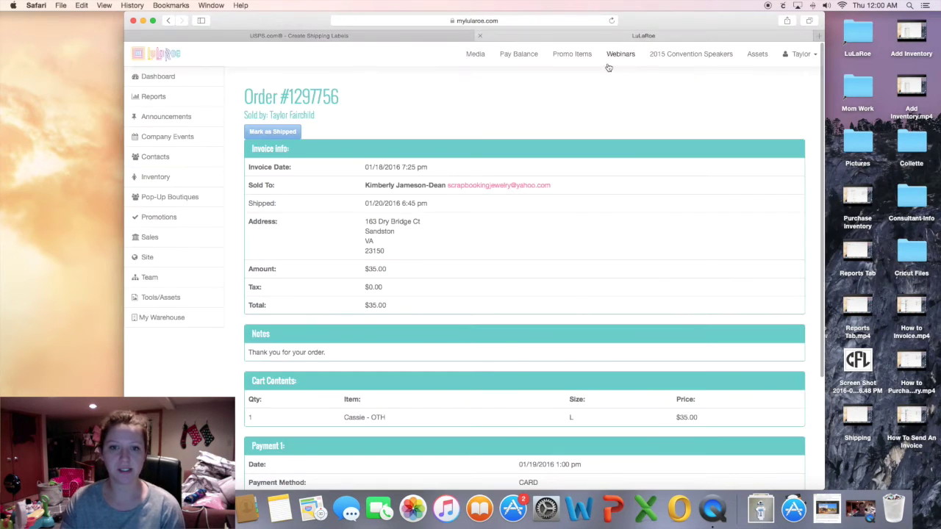
left_click(414, 36)
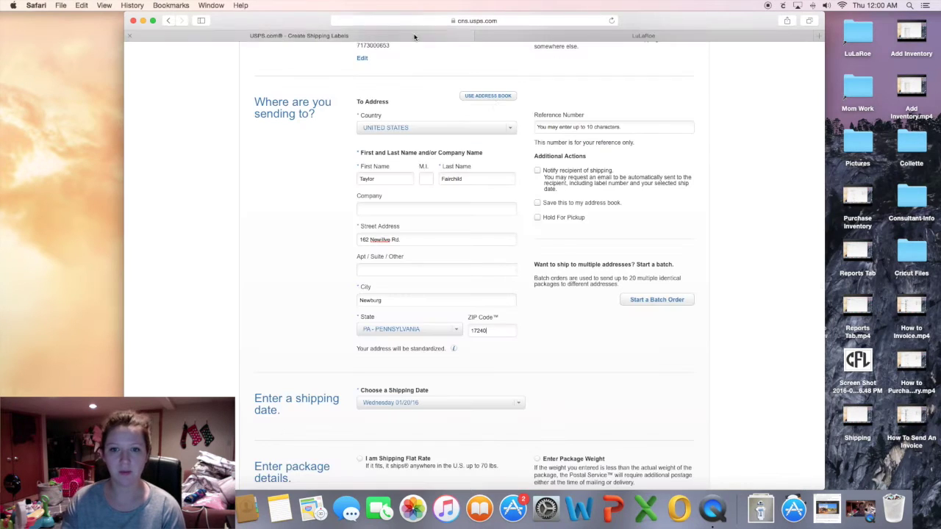
left_click(539, 173)
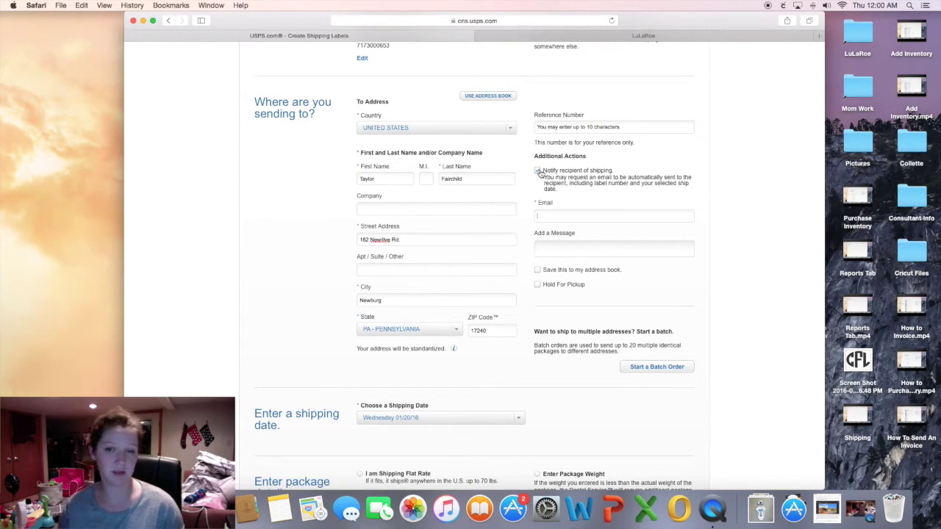
left_click(538, 173)
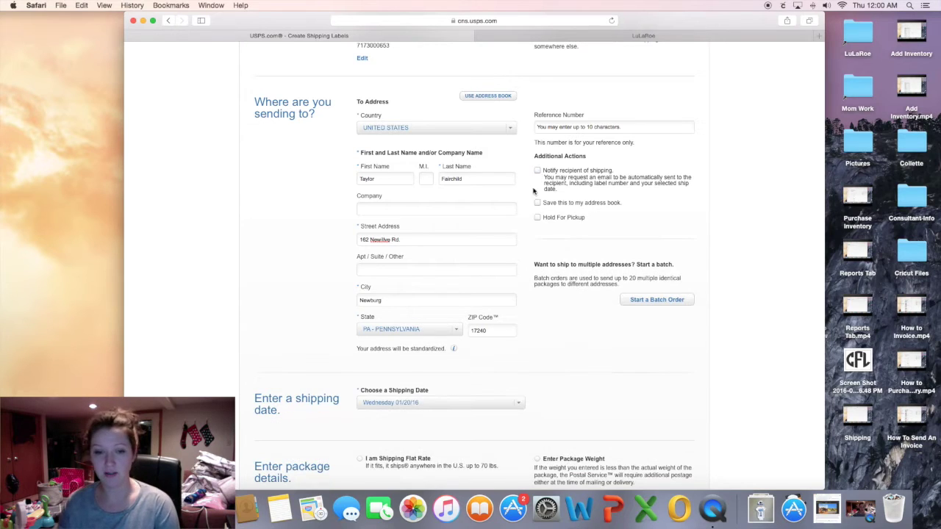
scroll(579, 341, "down", 2)
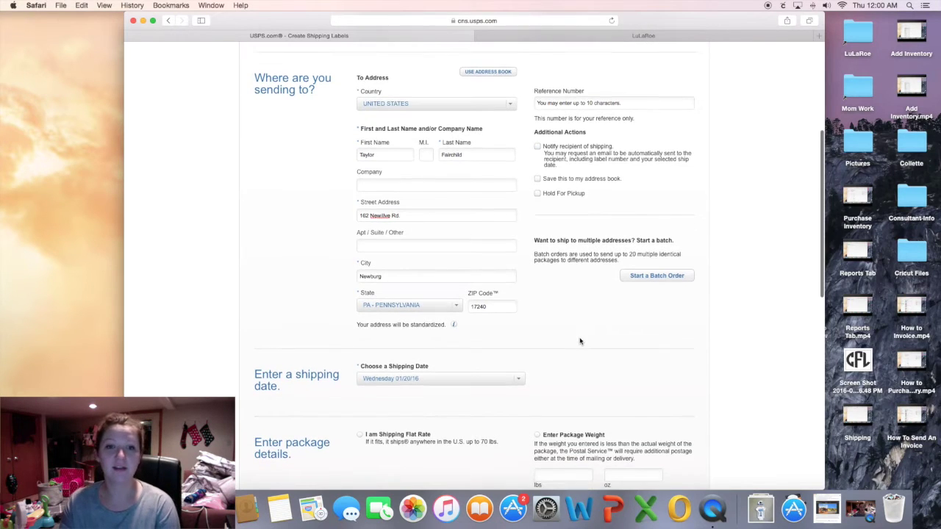
Compare against the LuLaRoe order, then scroll the USPS form to the package details.
left_click(643, 37)
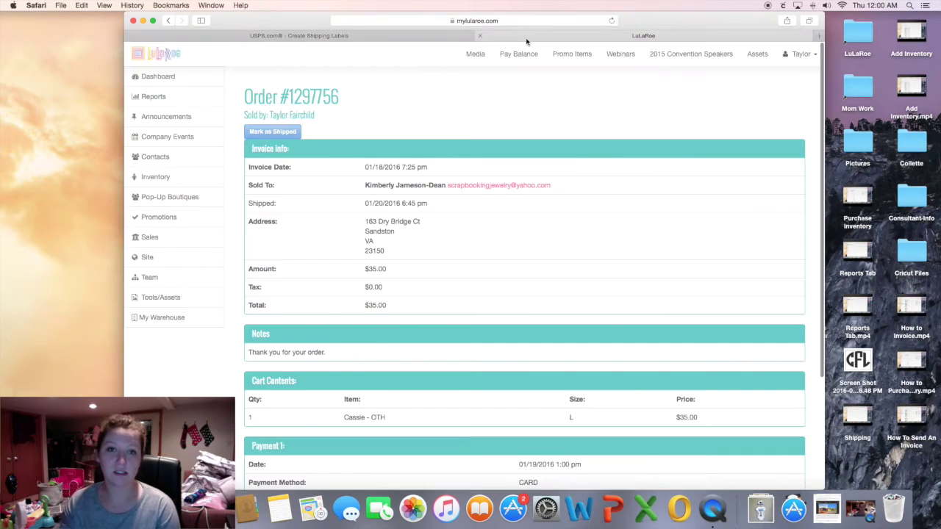
left_click(428, 34)
left_click(550, 36)
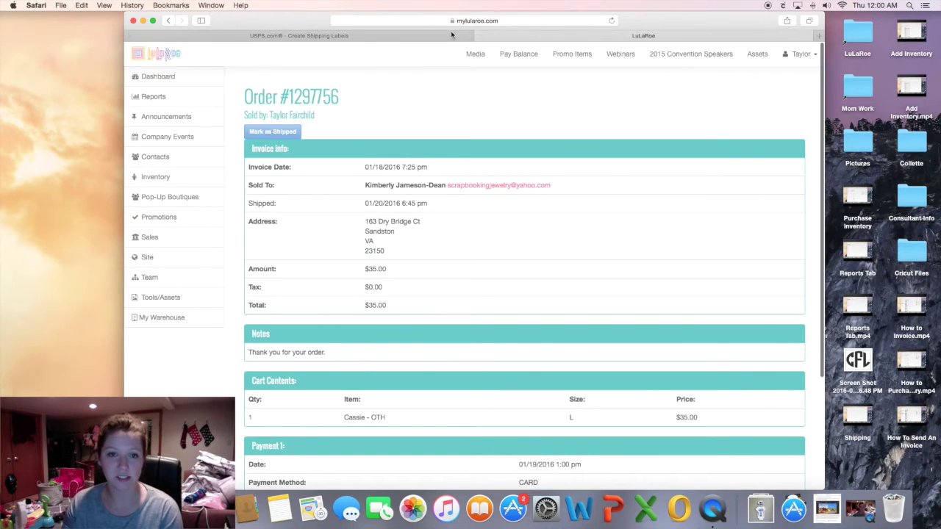
left_click(433, 36)
scroll(331, 309, "down", 6)
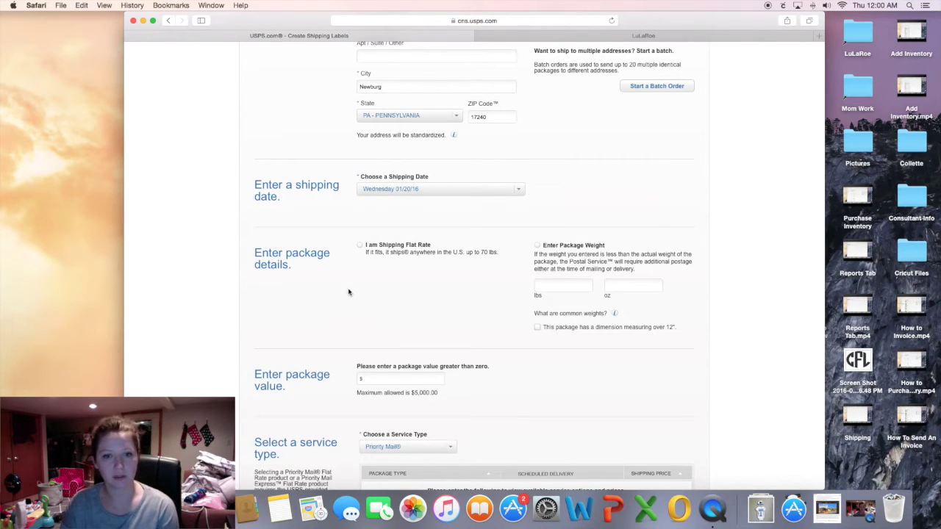
Choose flat-rate shipping and enter a $50 package value.
left_click(359, 247)
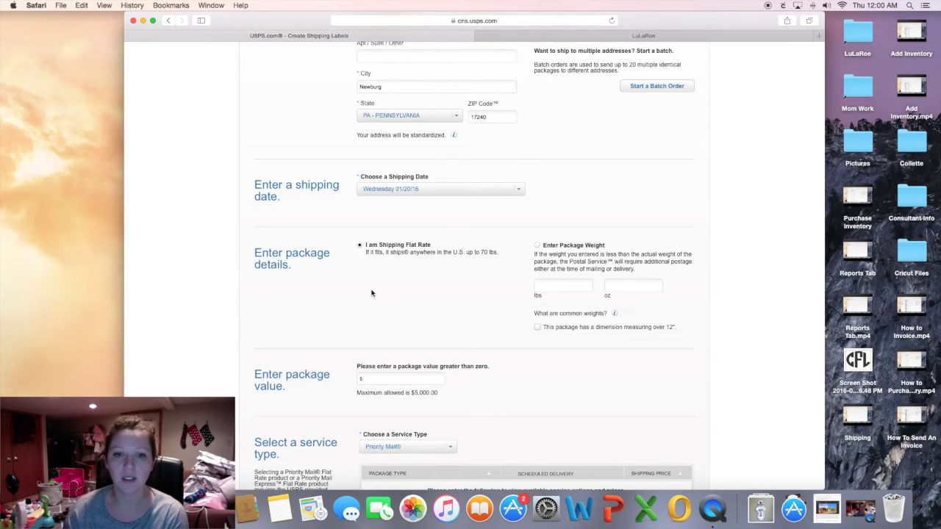
scroll(371, 293, "down", 5)
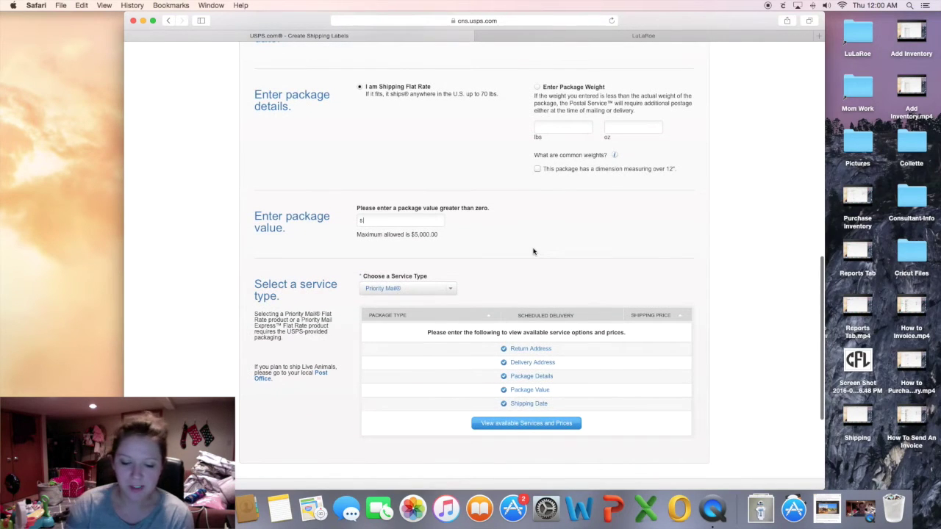
type("50")
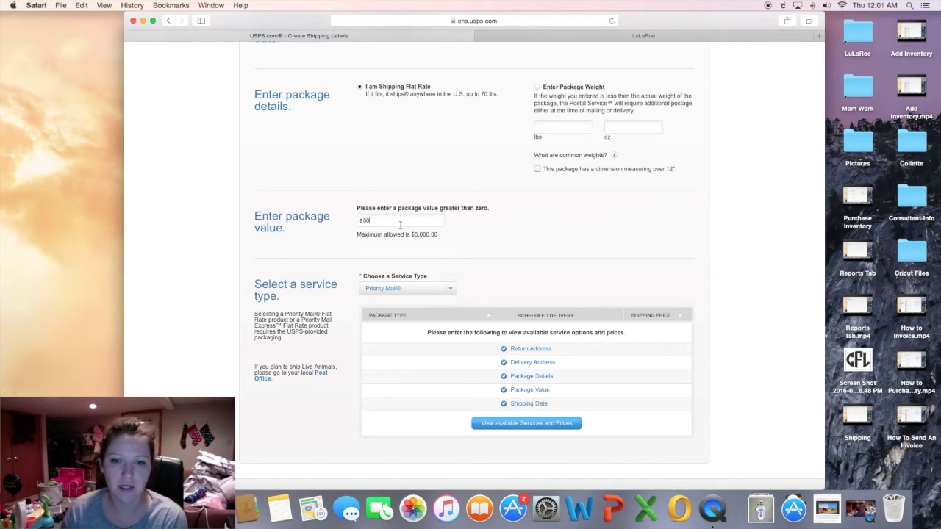
scroll(551, 455, "down", 1)
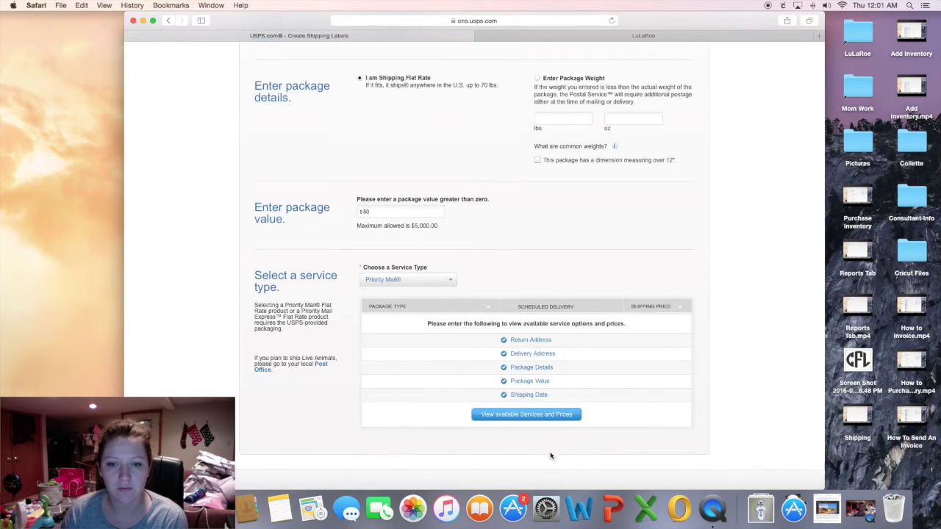
scroll(550, 455, "down", 3)
left_click(561, 325)
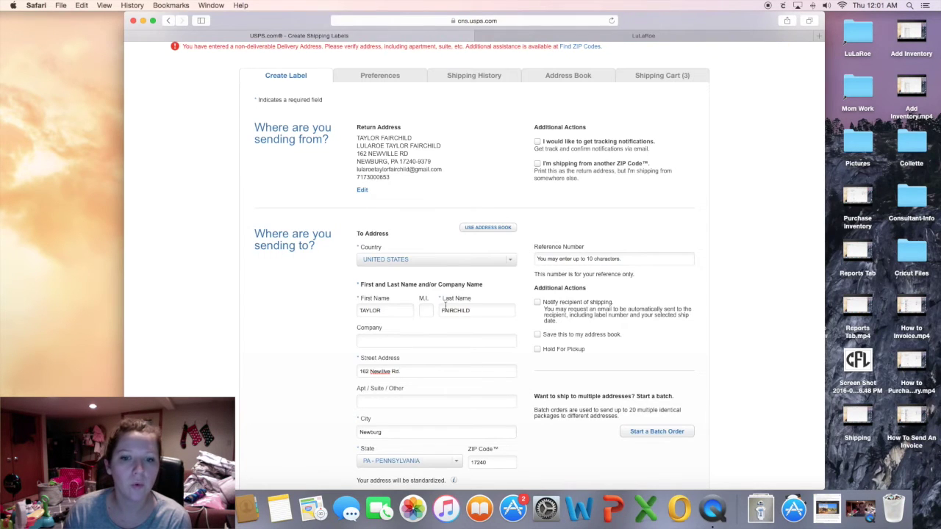
Correct the street address typo and pick the $6.80 Priority Mail Padded Flat Rate Envelope.
scroll(489, 305, "down", 3)
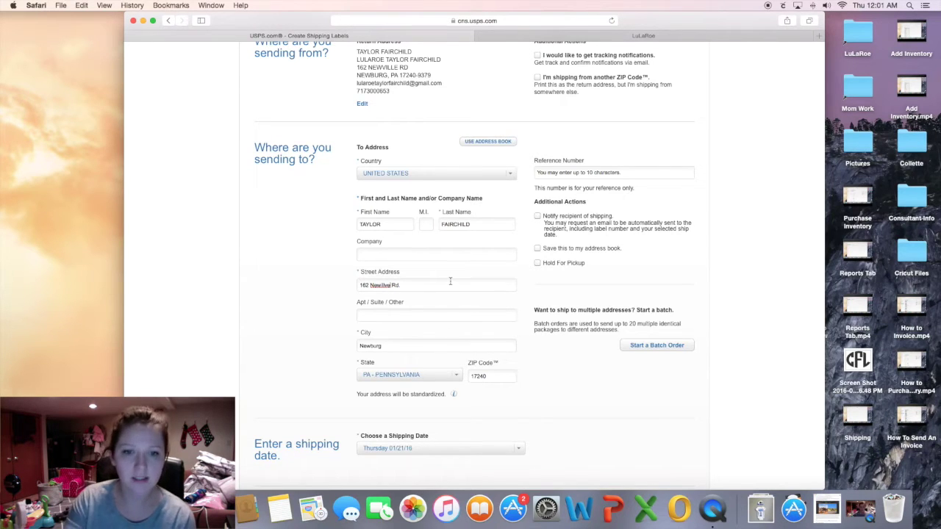
key("BackSpace")
type("v")
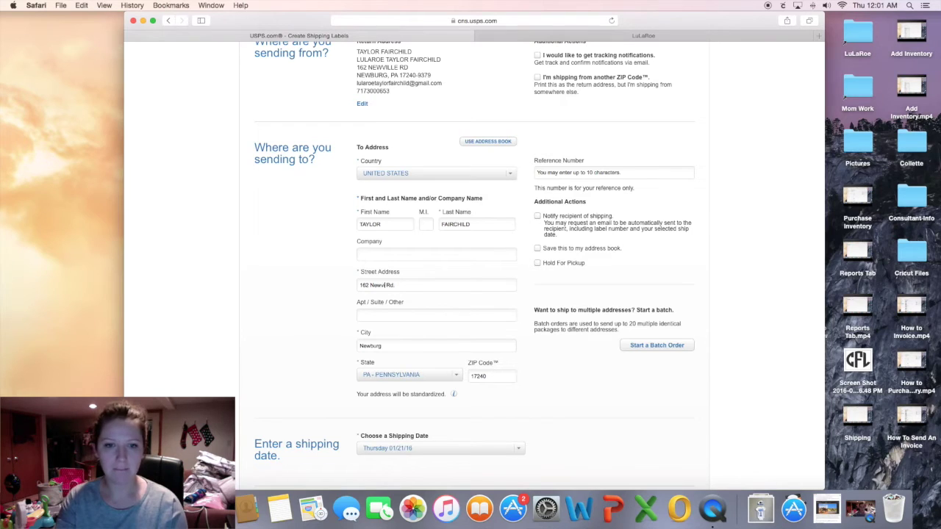
scroll(515, 363, "down", 10)
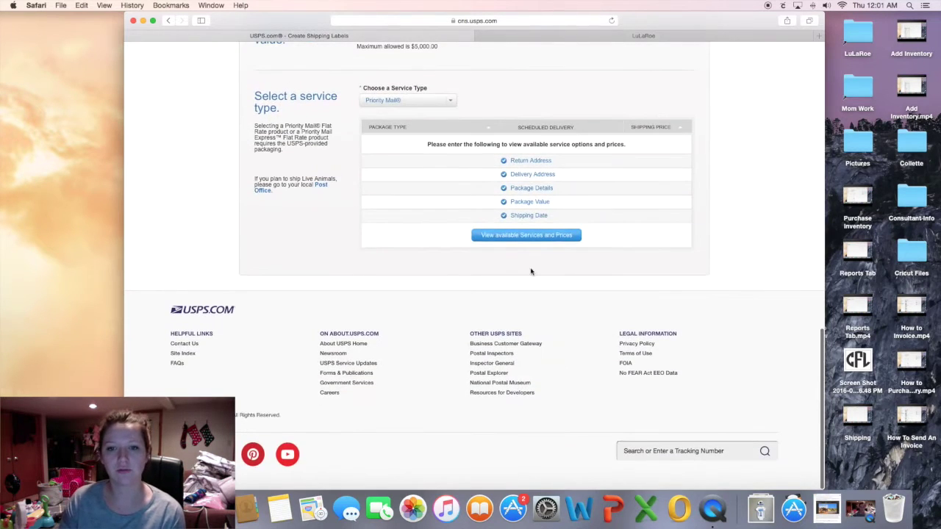
left_click(526, 235)
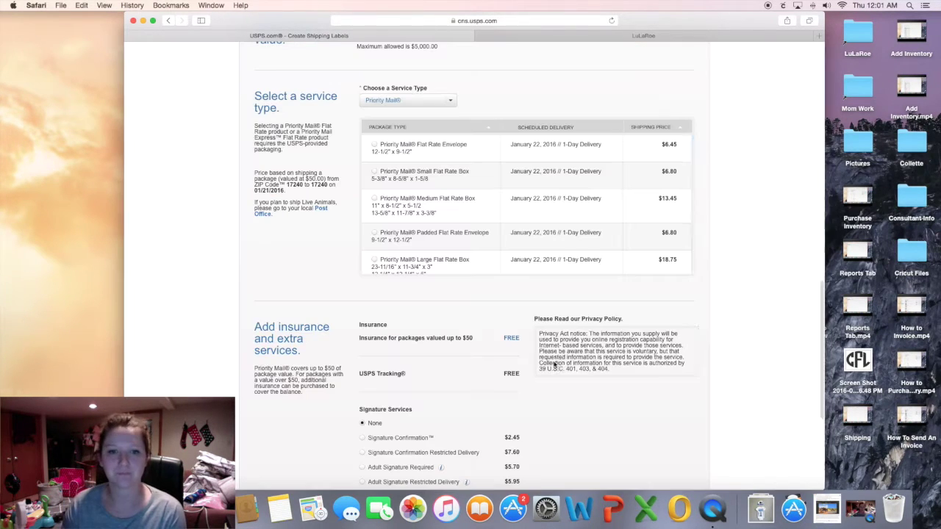
scroll(771, 289, "up", 2)
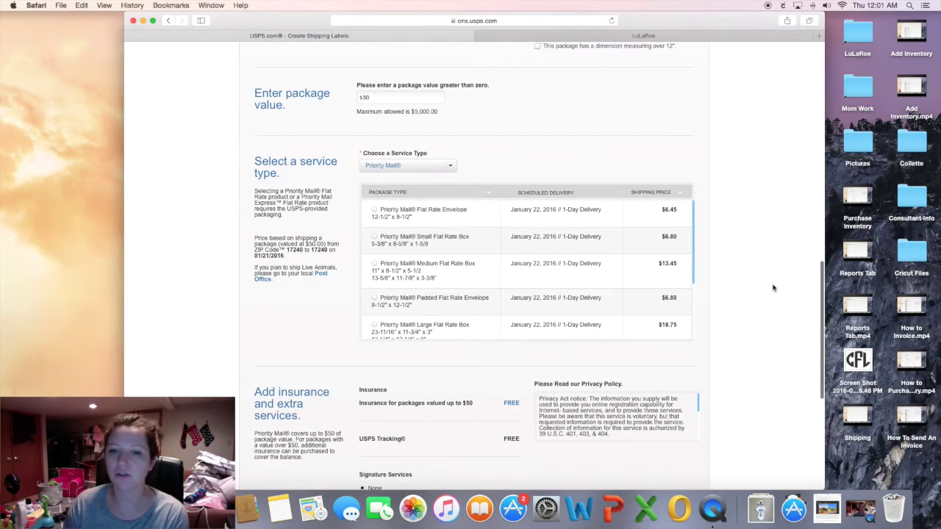
scroll(770, 292, "up", 1)
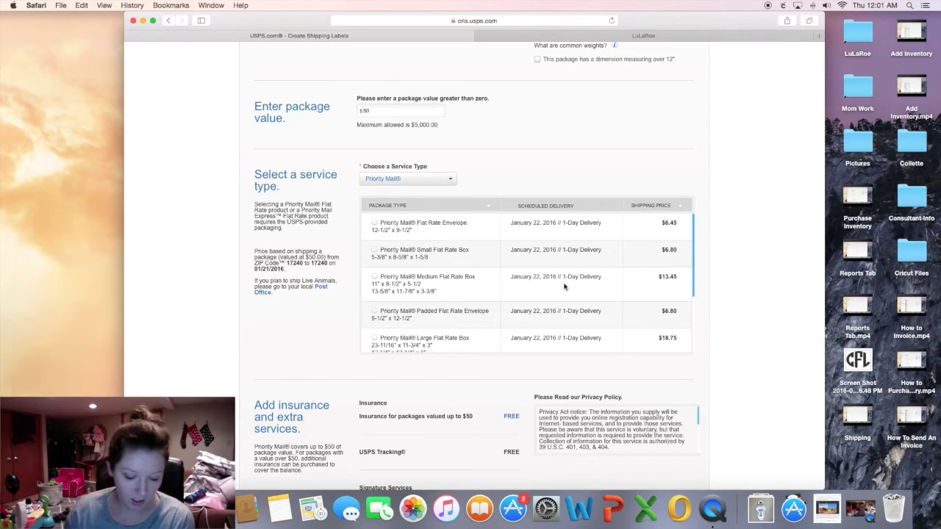
left_click(679, 280)
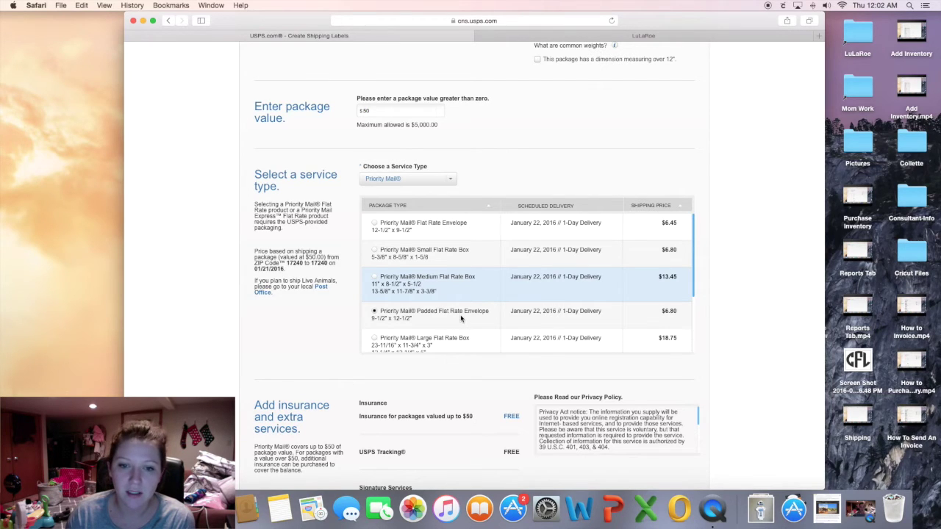
Add the envelope label to the cart and start a new label.
scroll(787, 343, "down", 10)
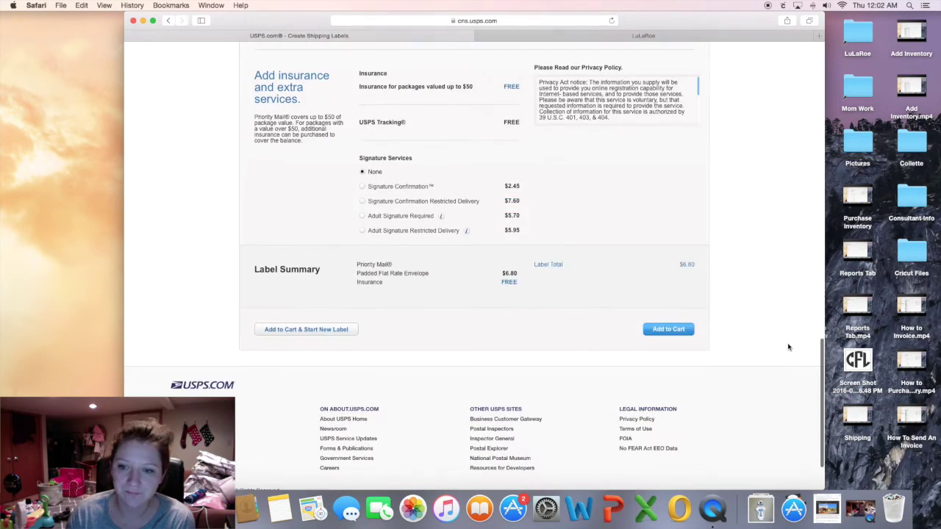
left_click(294, 330)
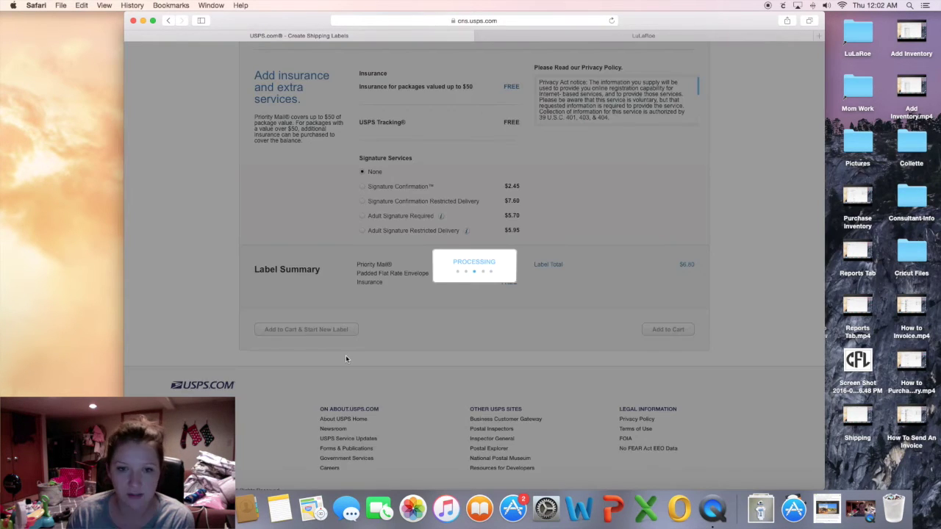
scroll(803, 357, "down", 4)
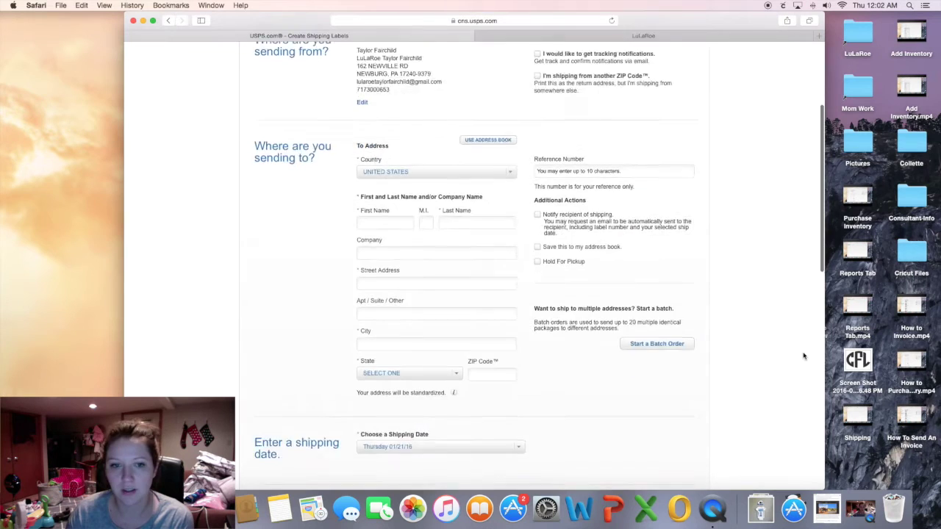
scroll(804, 356, "down", 4)
Recheck the LuLaRoe order, then open the shipping cart holding 4 labels.
left_click(551, 35)
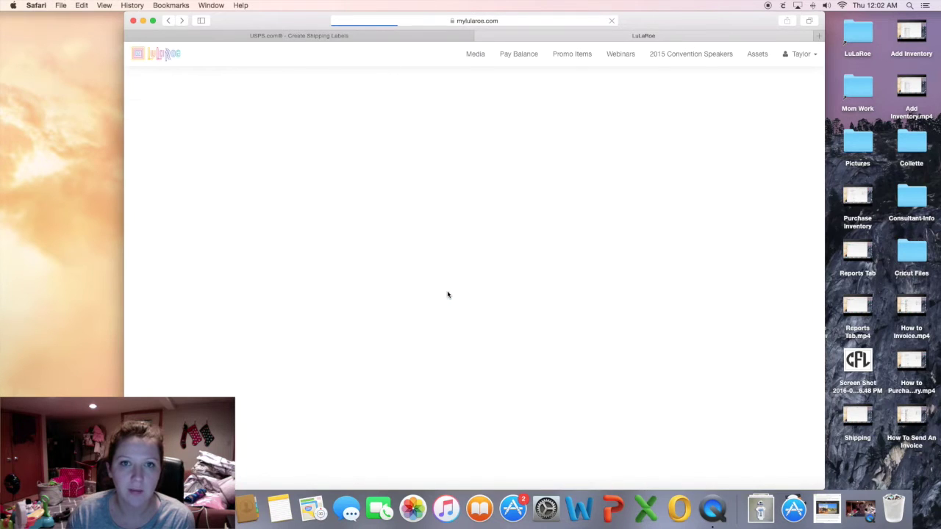
left_click(432, 36)
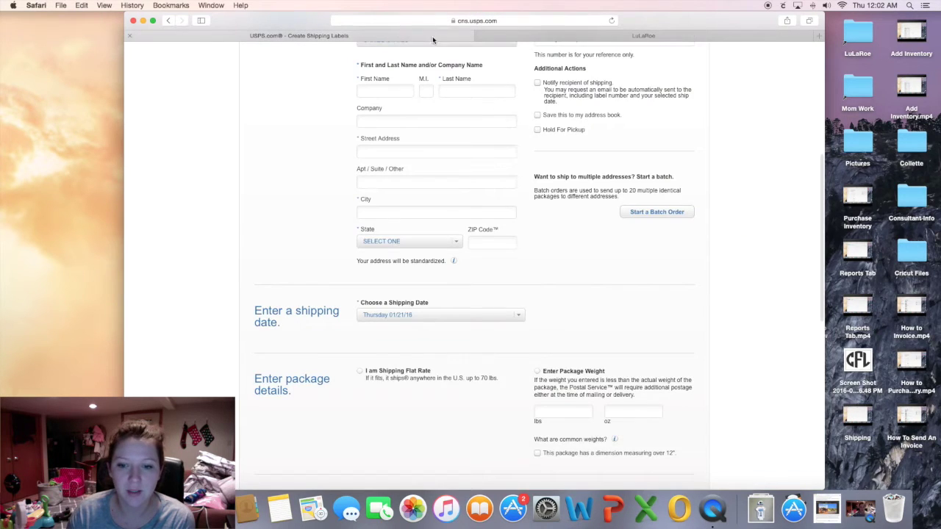
scroll(697, 381, "down", 10)
scroll(712, 316, "up", 15)
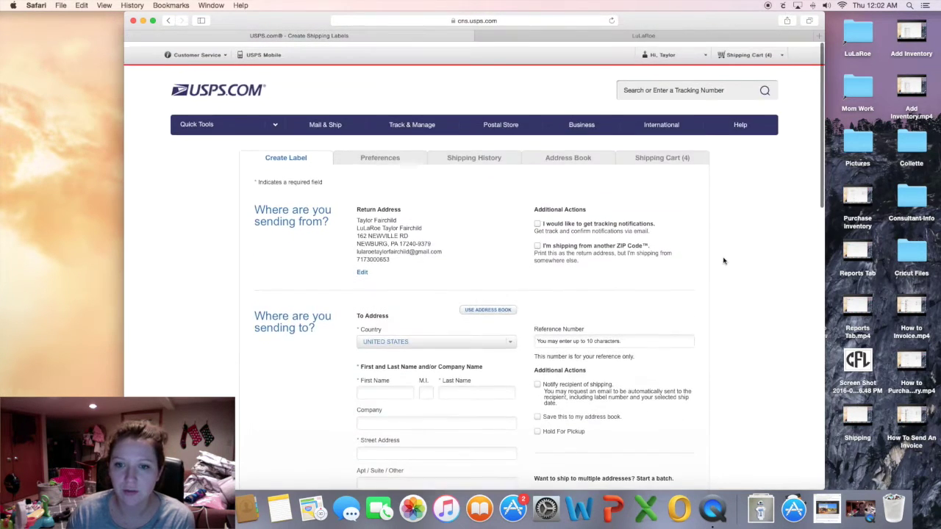
left_click(669, 154)
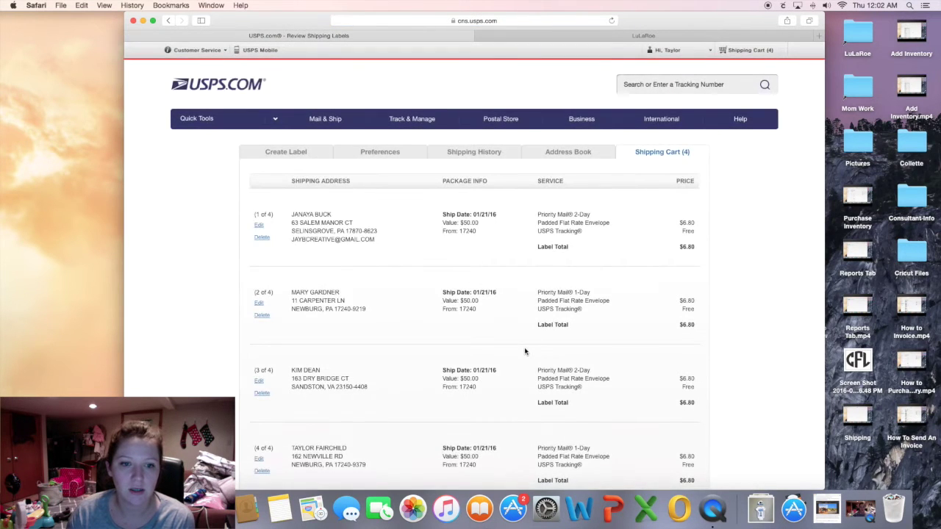
Review the four $6.80 Padded Flat Rate Envelope labels and continue to billing for $27.20.
scroll(525, 351, "down", 3)
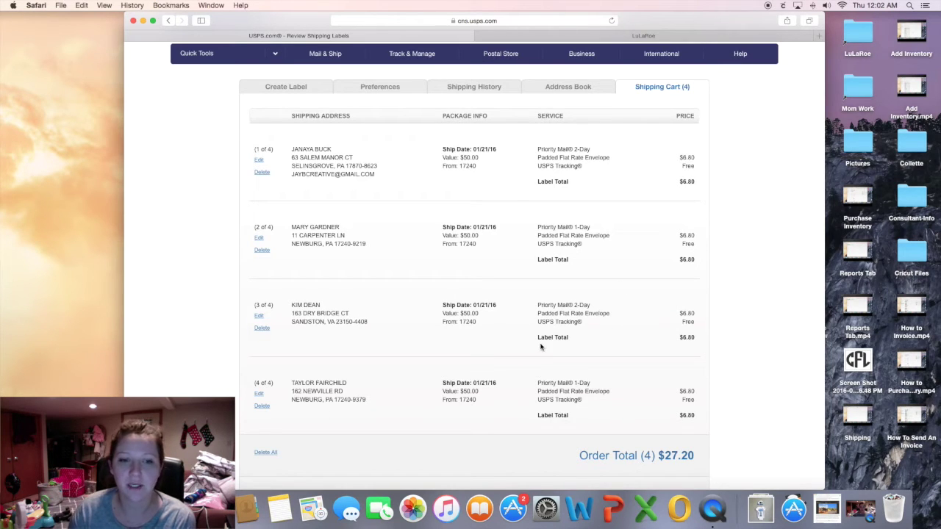
scroll(588, 361, "down", 3)
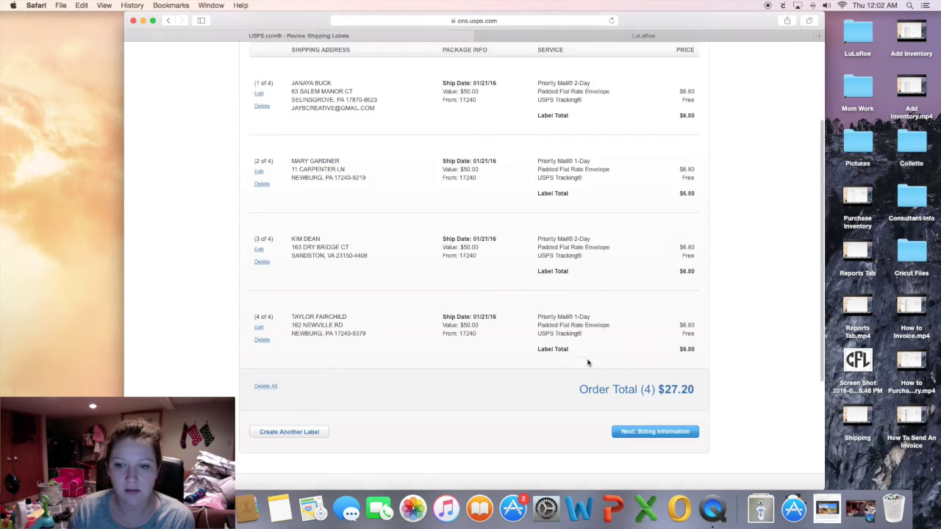
scroll(588, 361, "up", 4)
scroll(431, 172, "down", 1)
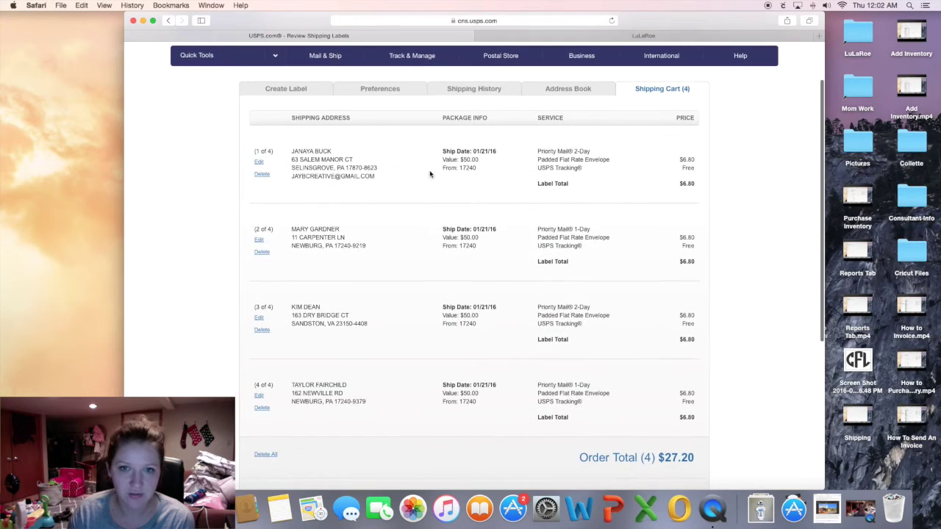
scroll(519, 361, "down", 4)
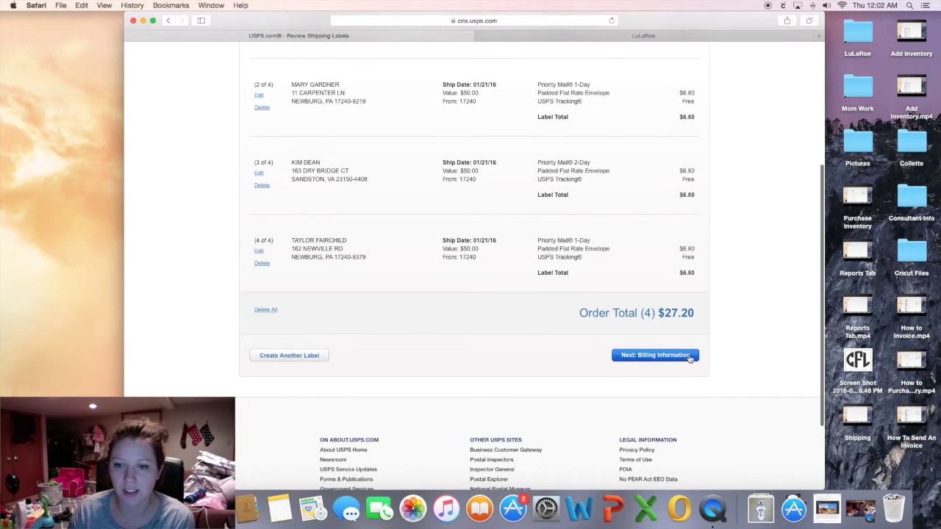
left_click(684, 356)
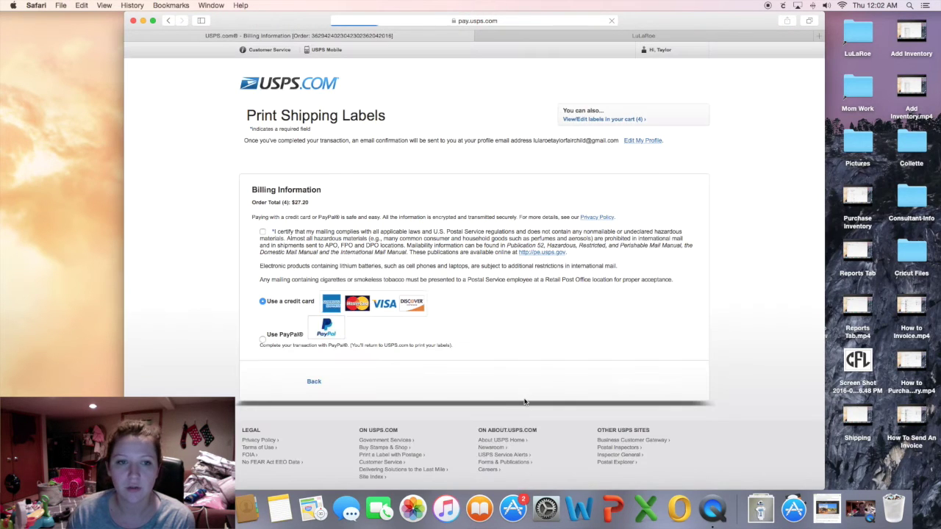
Tick the postal-regulations certification with the VISA card selected, then close the USPS billing tab.
scroll(215, 286, "down", 3)
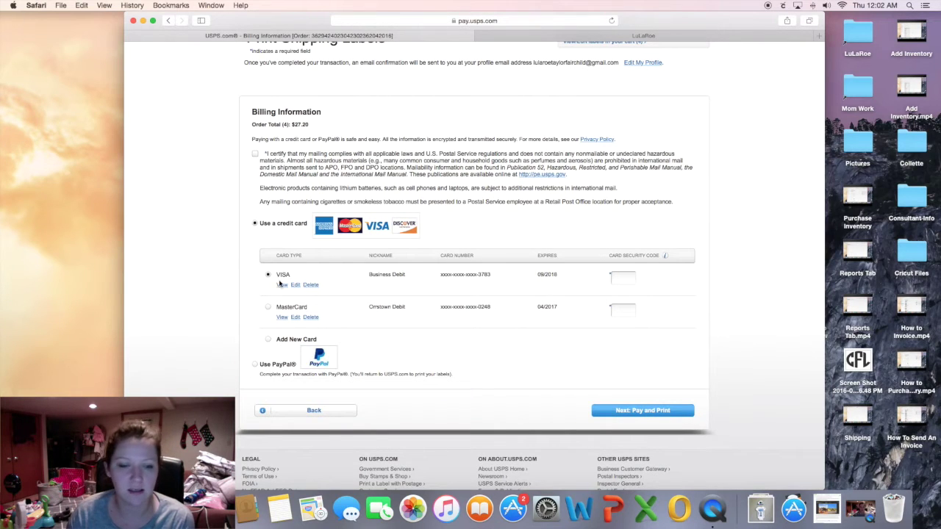
left_click(255, 155)
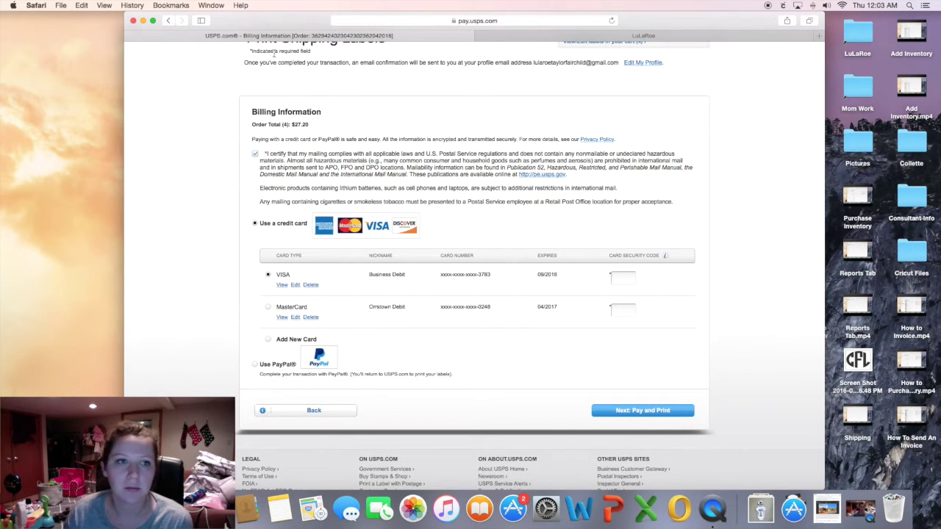
left_click(130, 37)
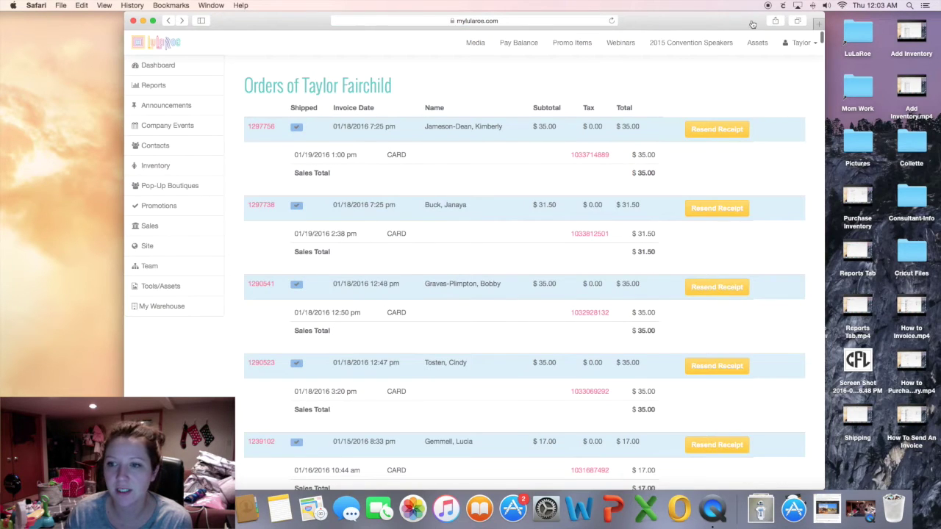
Move Safari aside and open the desktop PayPal shortcut to reach PayPal's login page.
left_click_drag(753, 24, 692, 24)
left_click(803, 304)
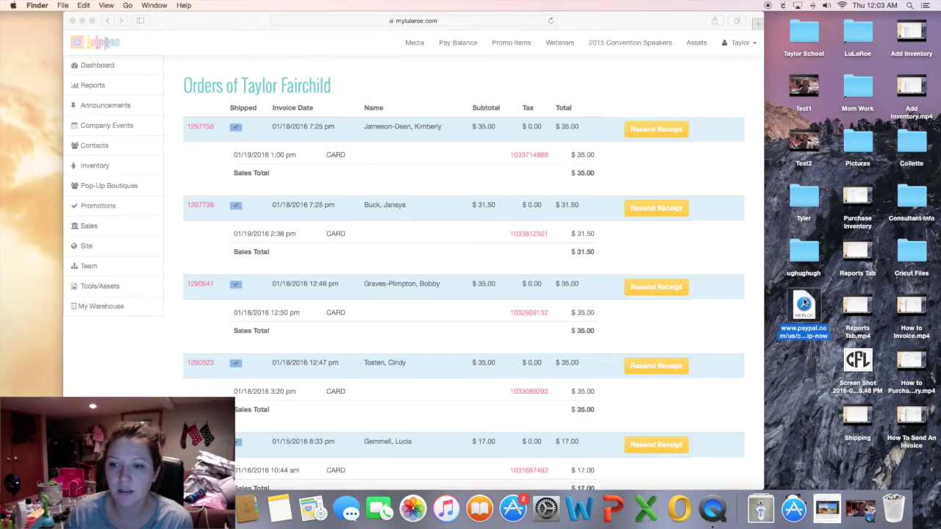
double_click(803, 304)
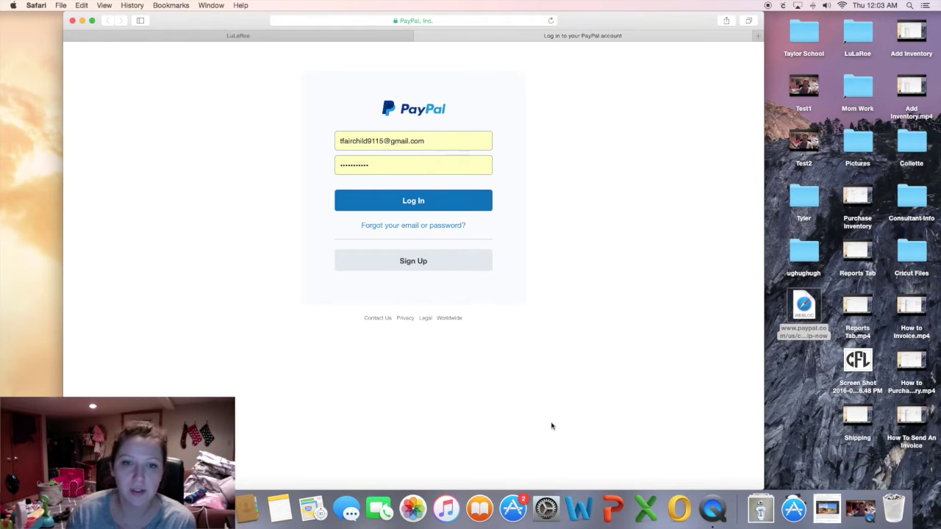
Log in to PayPal and review the USPS label form's prefilled return address.
left_click(409, 205)
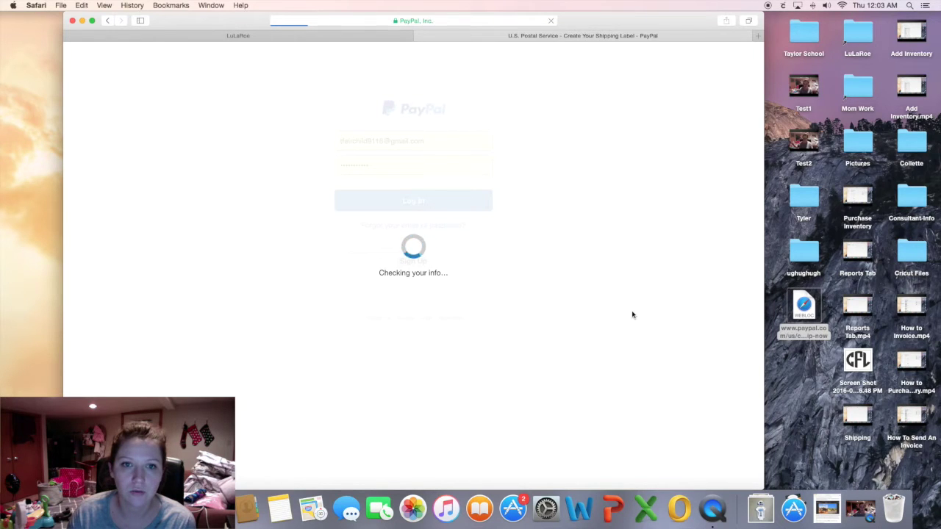
scroll(157, 215, "down", 5)
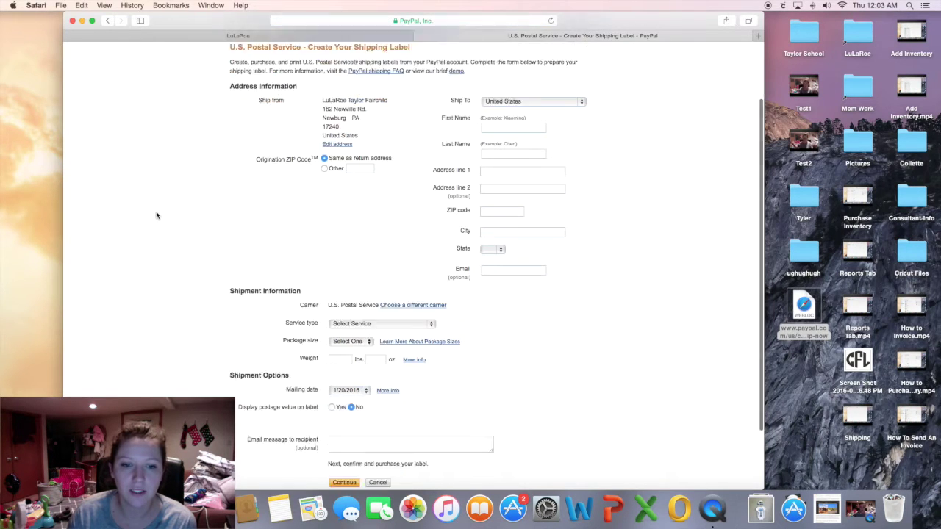
scroll(157, 215, "up", 4)
scroll(157, 216, "up", 1)
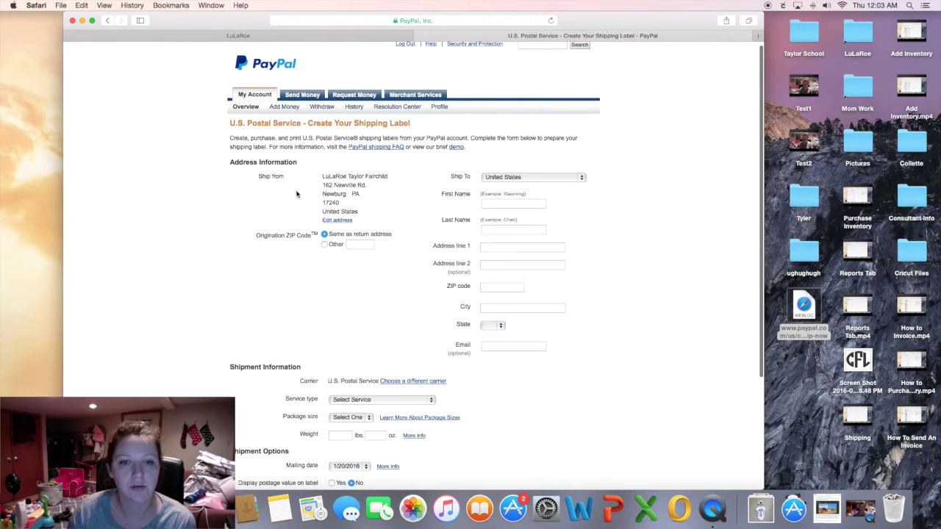
left_click_drag(320, 177, 409, 207)
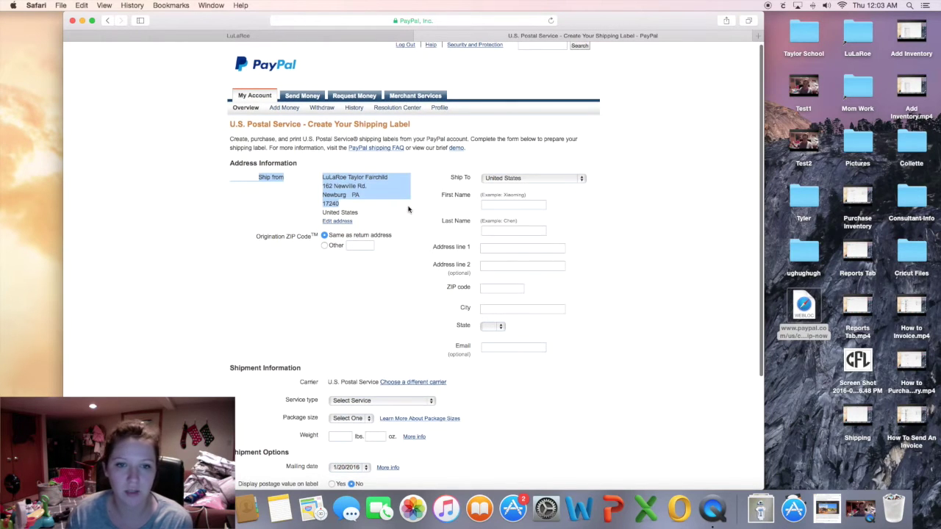
left_click(410, 208)
scroll(409, 208, "down", 4)
scroll(456, 206, "up", 1)
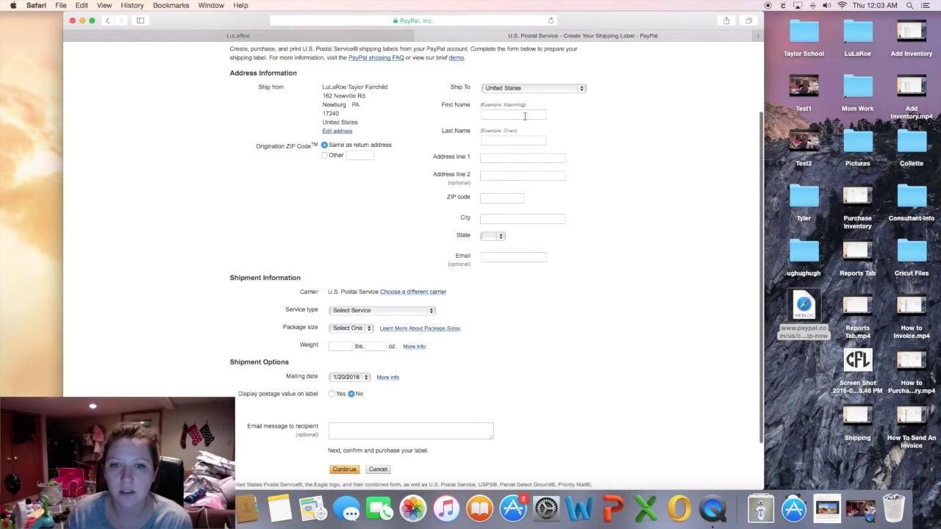
scroll(566, 260, "down", 2)
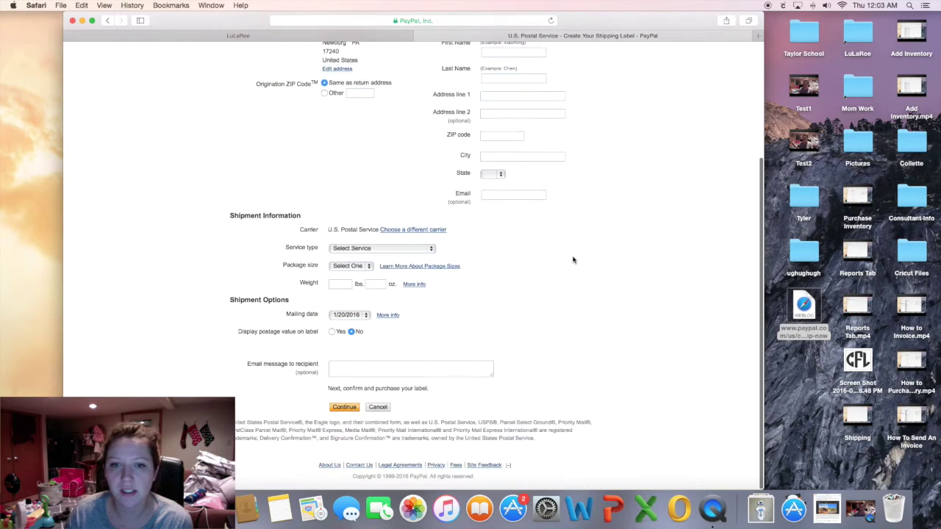
Try Priority Mail with a Package/Thick Envelope size on the PayPal label form.
left_click(430, 250)
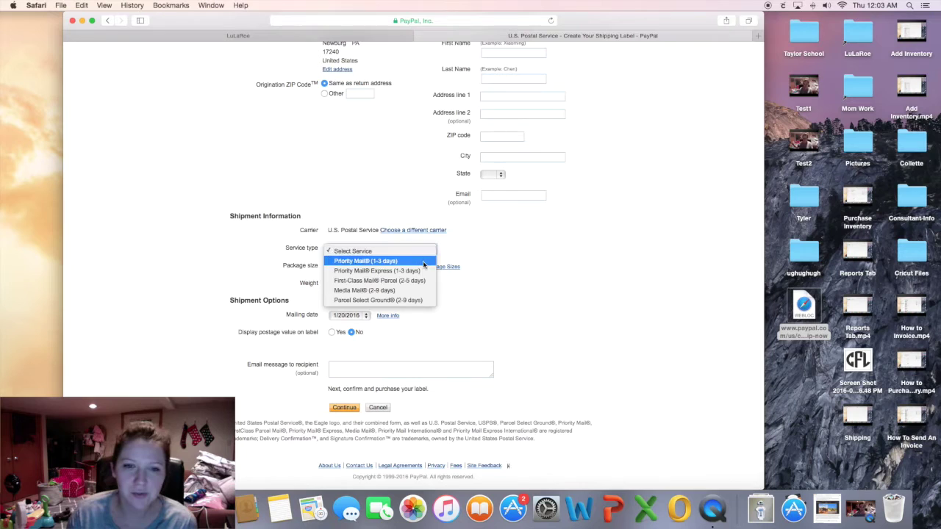
left_click(423, 264)
left_click(372, 278)
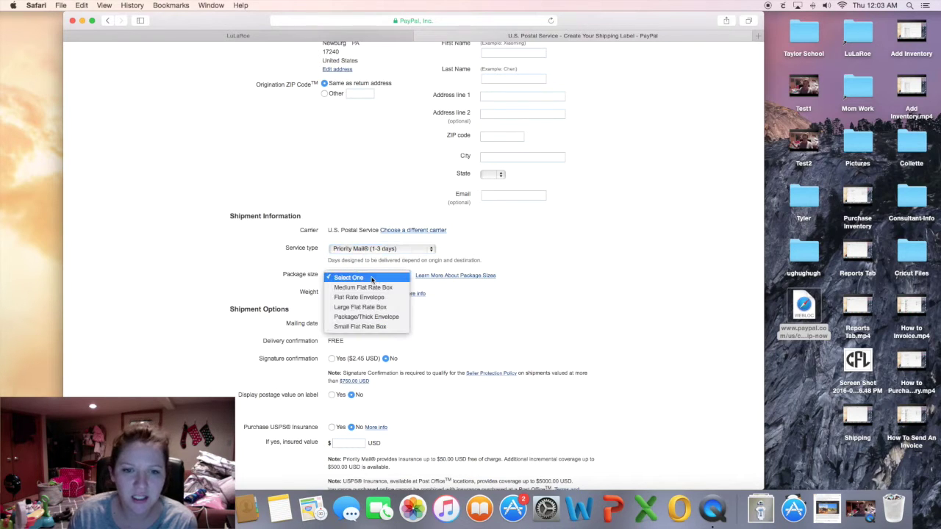
left_click(386, 317)
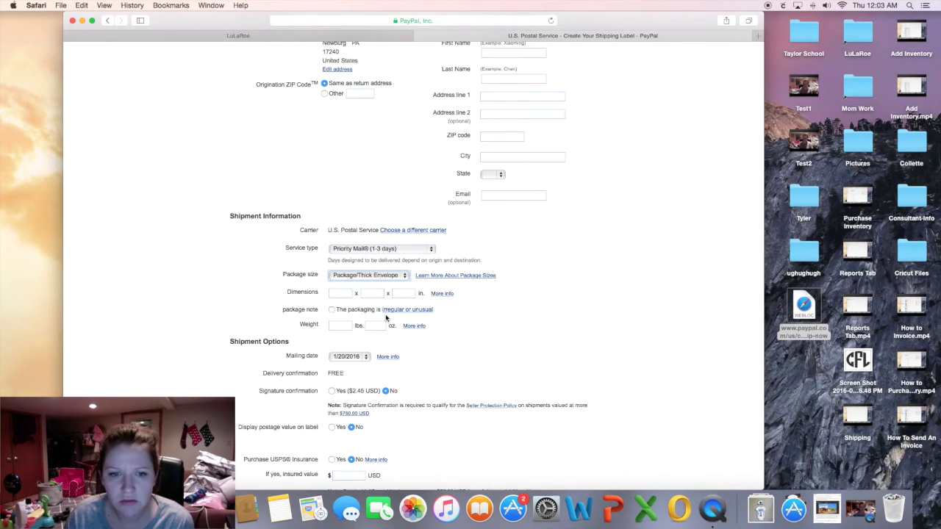
scroll(473, 346, "down", 5)
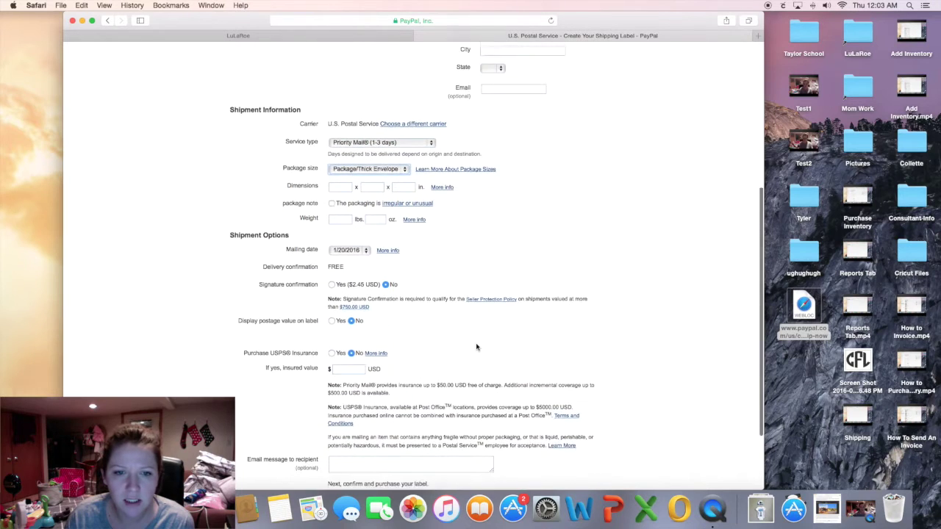
scroll(475, 347, "up", 7)
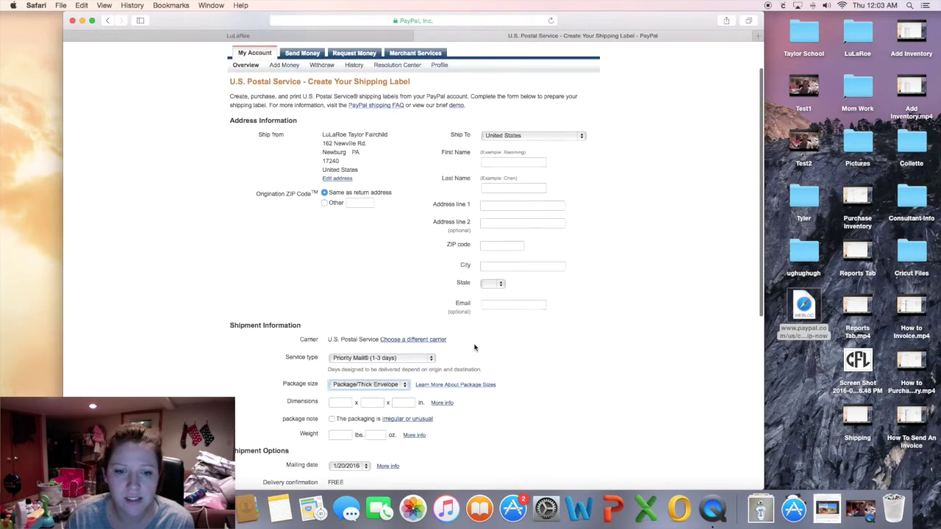
scroll(470, 346, "down", 2)
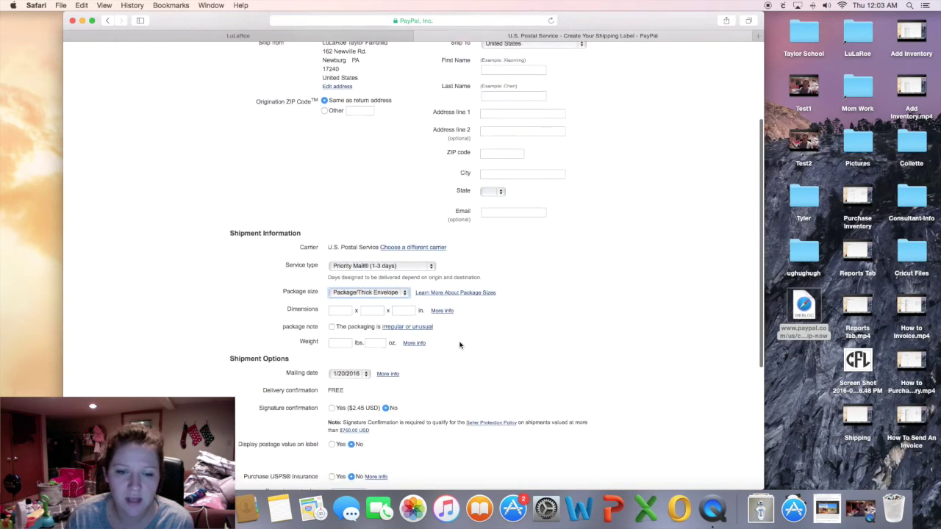
Change the service type to First-Class Mail Parcel (2-5 days).
left_click(413, 256)
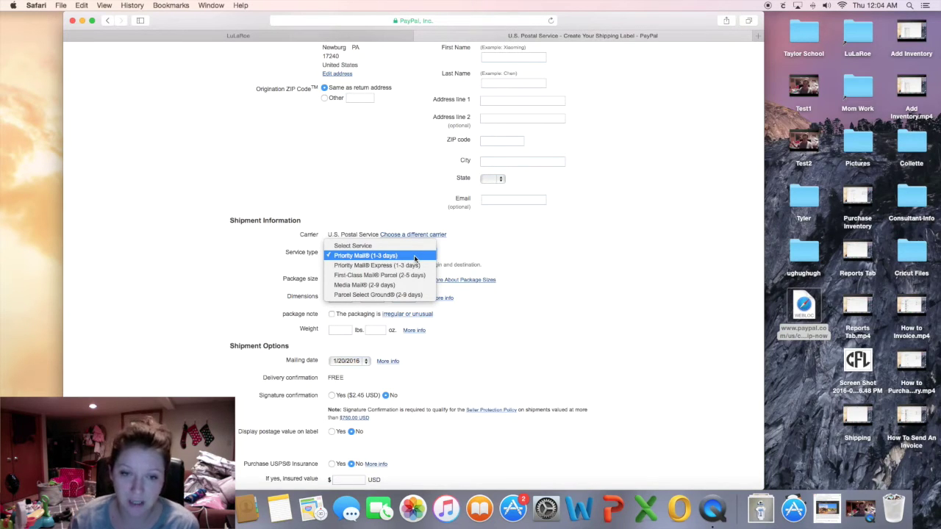
left_click(414, 256)
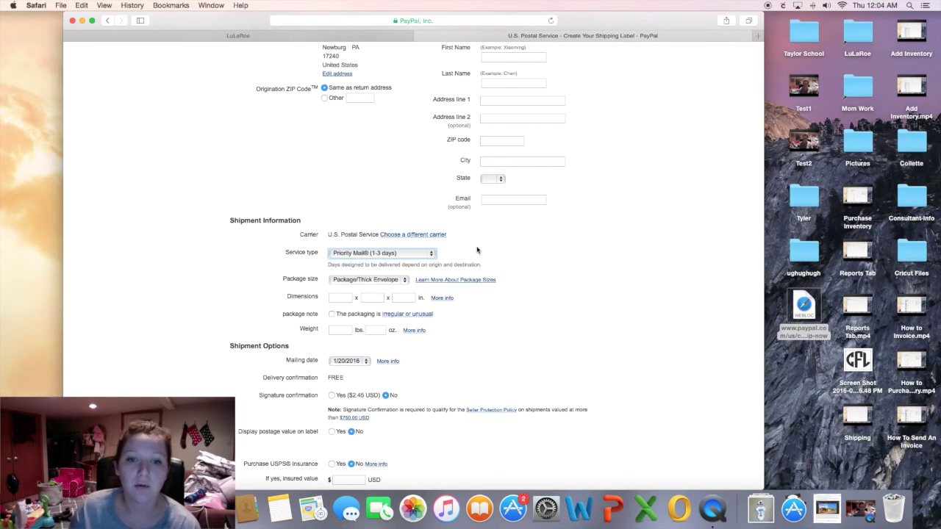
left_click(414, 253)
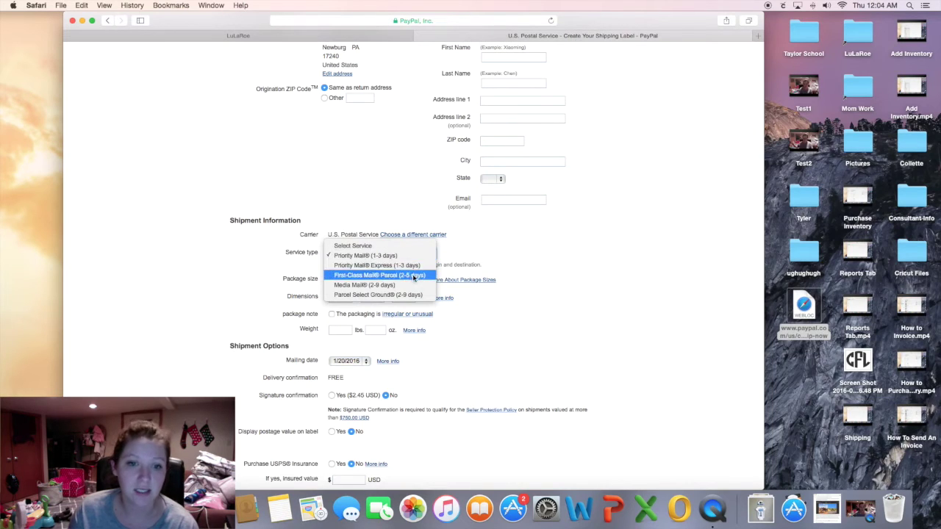
left_click(415, 275)
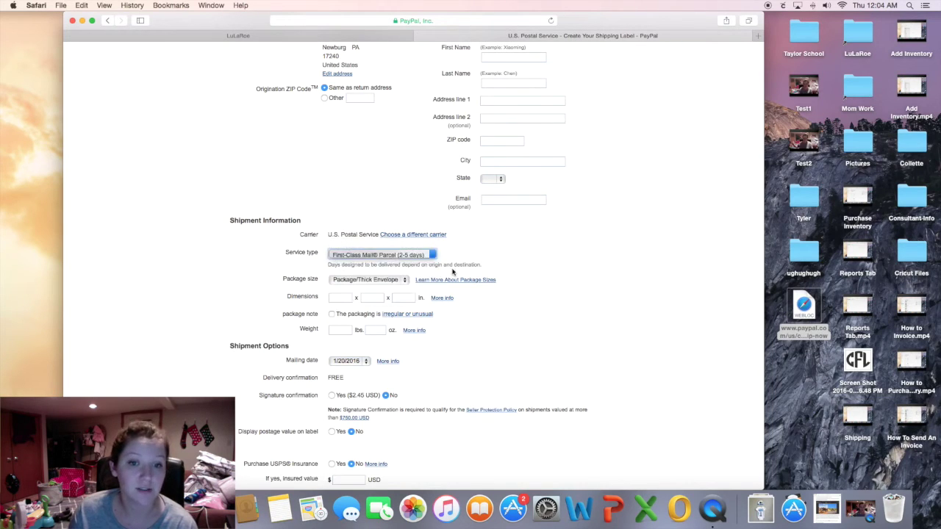
left_click(544, 260)
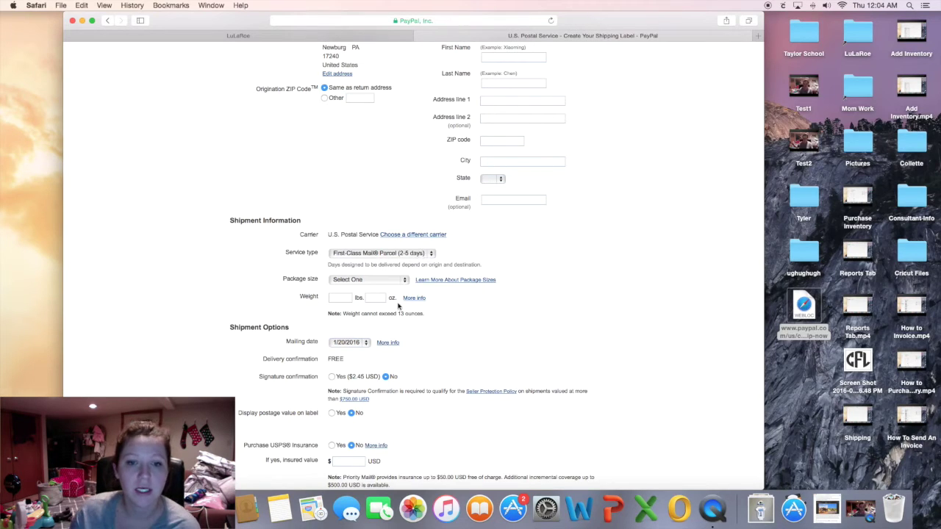
Choose Package/Thick Envelope, enter a 7 oz weight, and select Safari's address bar.
left_click(389, 285)
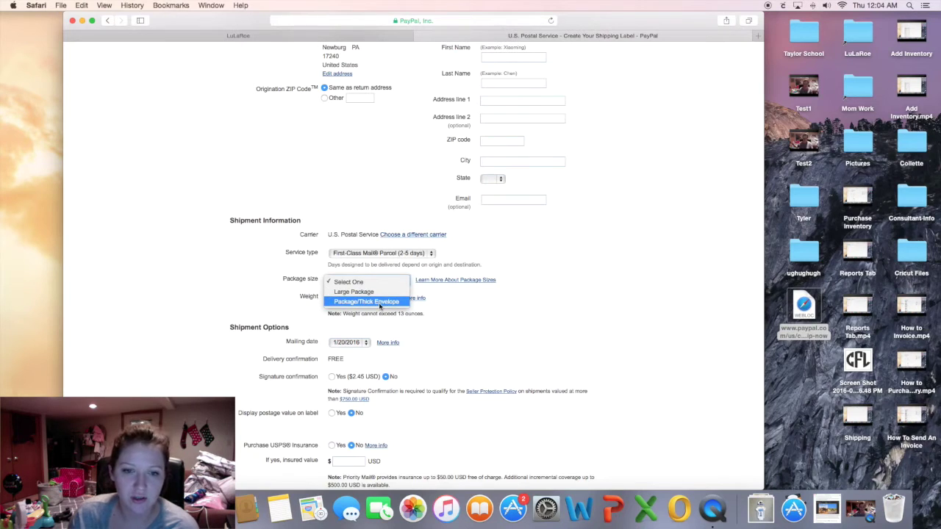
left_click(380, 302)
left_click(380, 314)
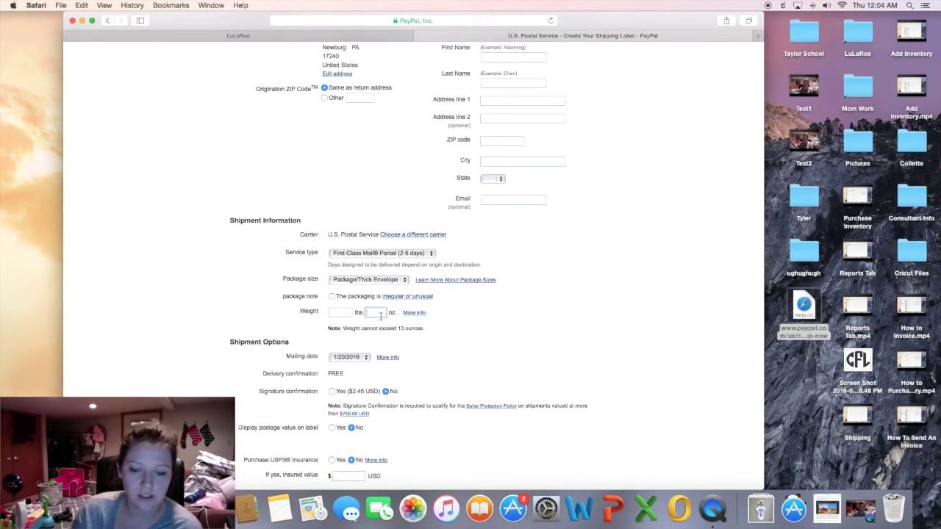
type("7")
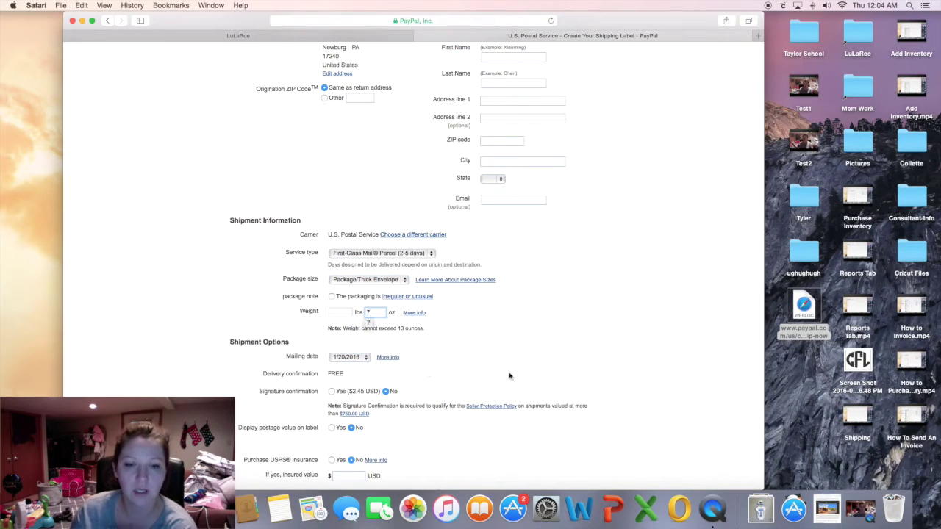
left_click(505, 378)
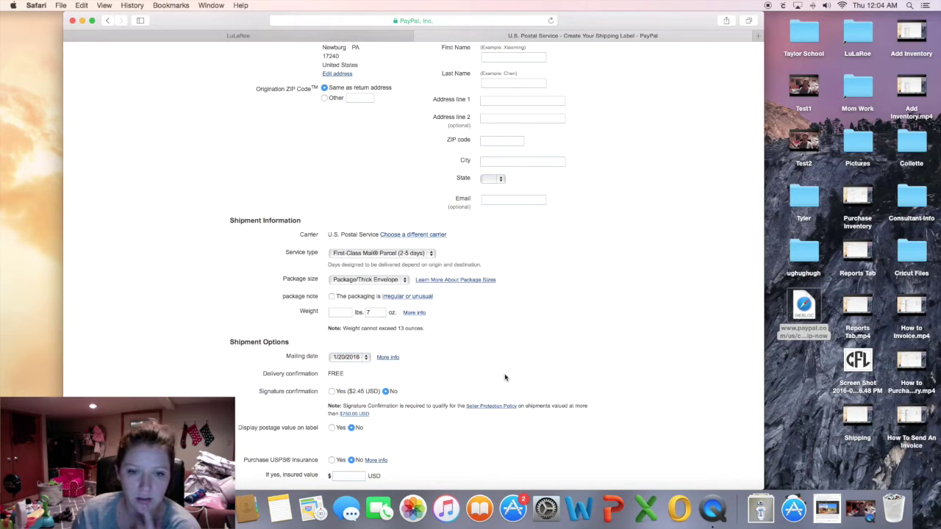
scroll(504, 378, "down", 5)
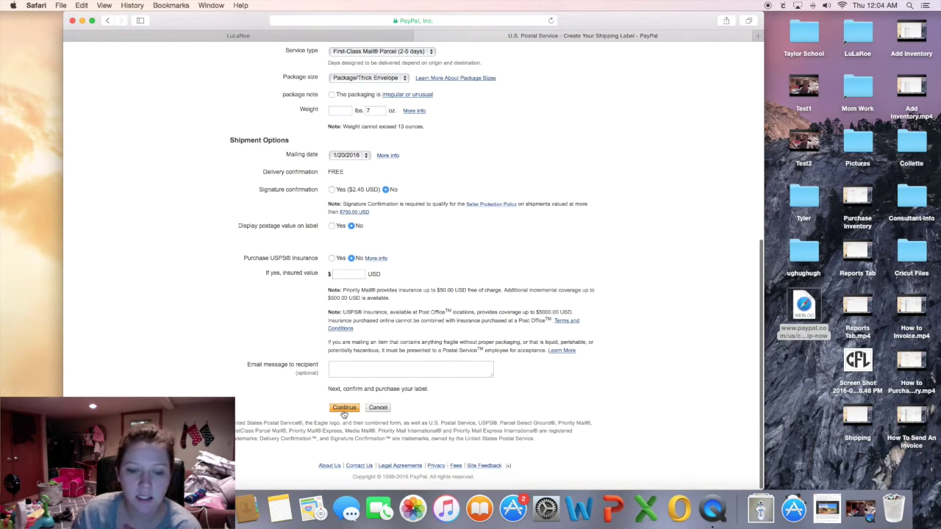
scroll(343, 414, "up", 10)
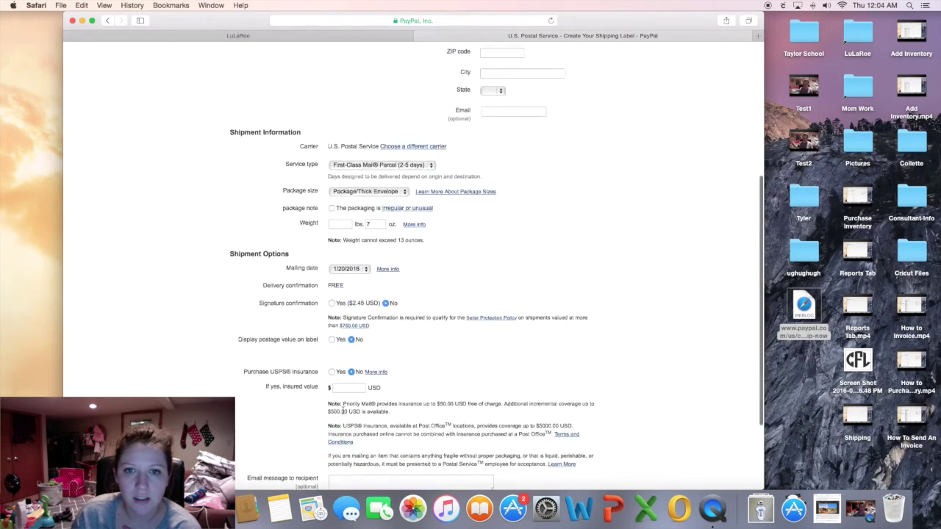
scroll(385, 384, "down", 10)
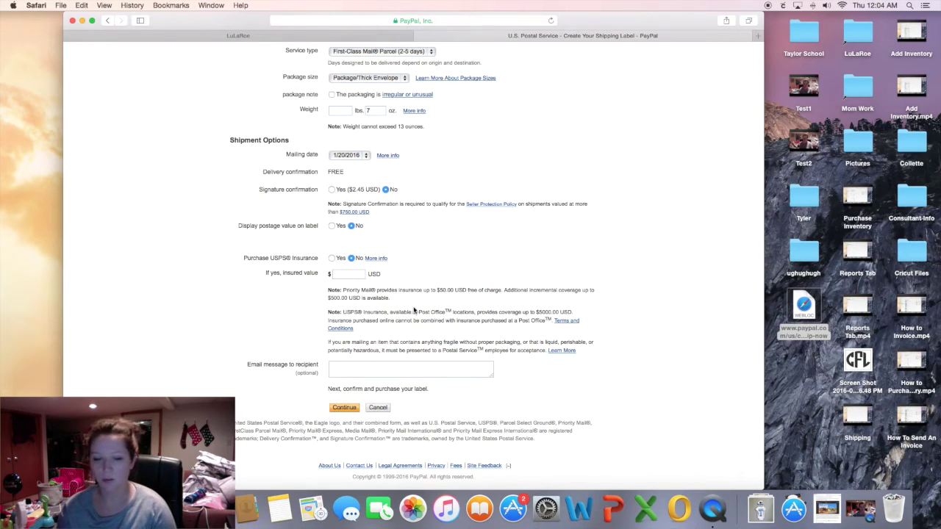
scroll(414, 311, "up", 10)
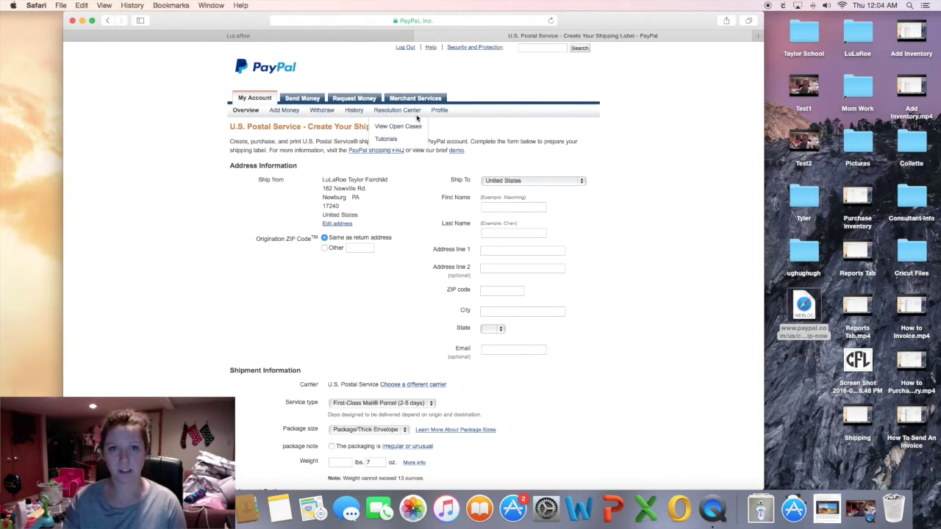
left_click(482, 21)
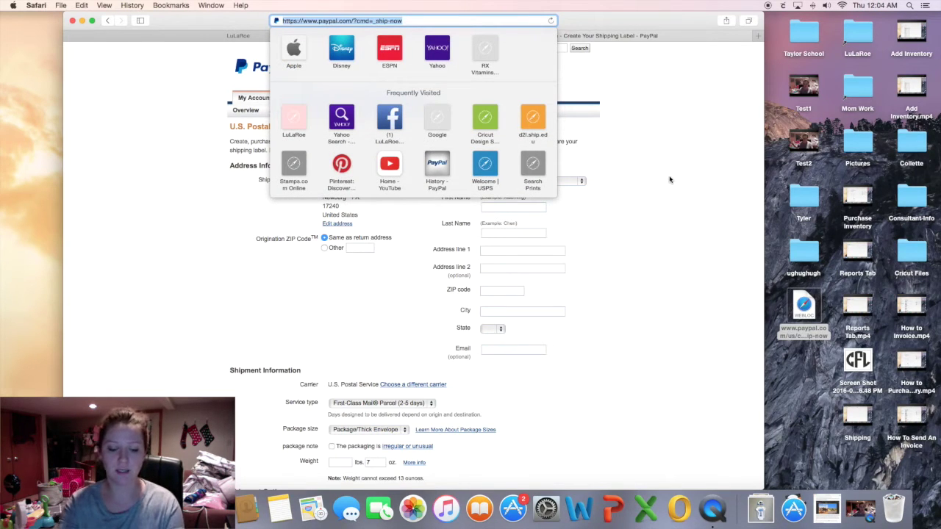
Go to stamps.com and sign in to the account.
type("stamps.com")
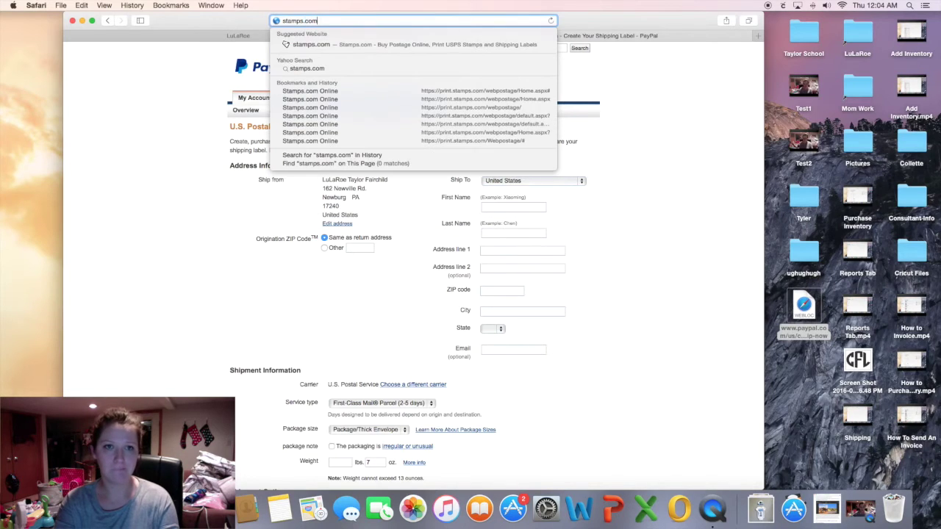
key("Return")
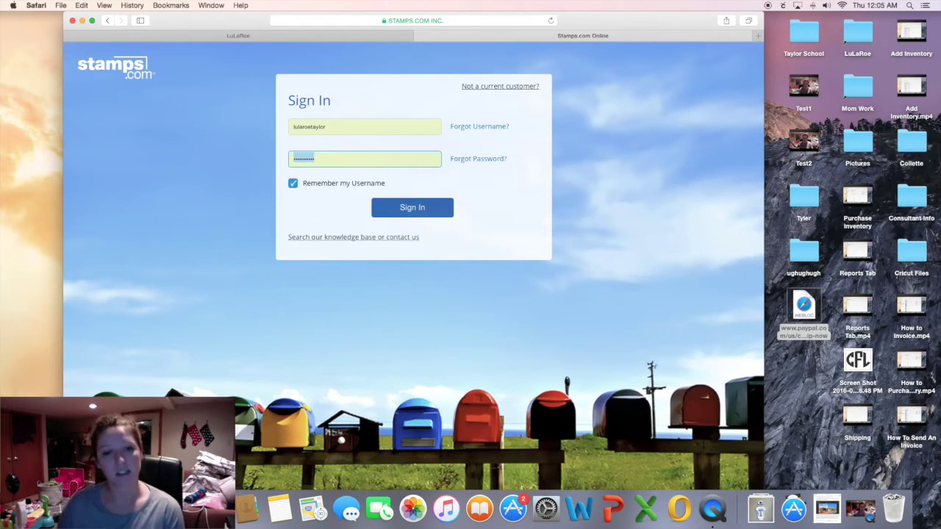
left_click(544, 316)
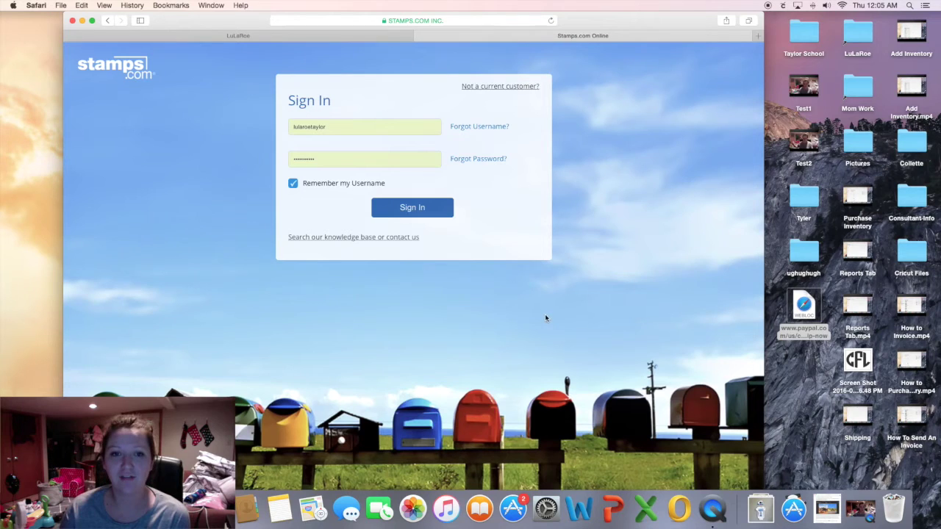
left_click(438, 210)
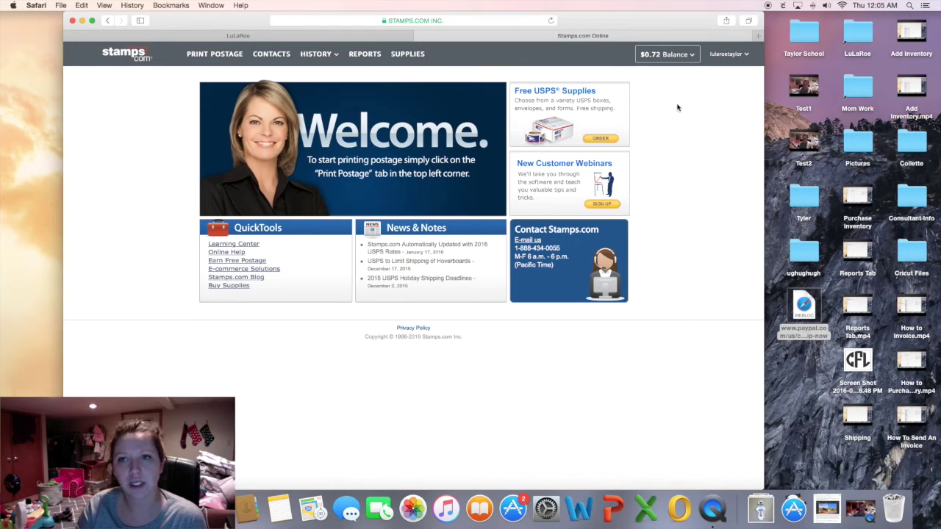
left_click(680, 59)
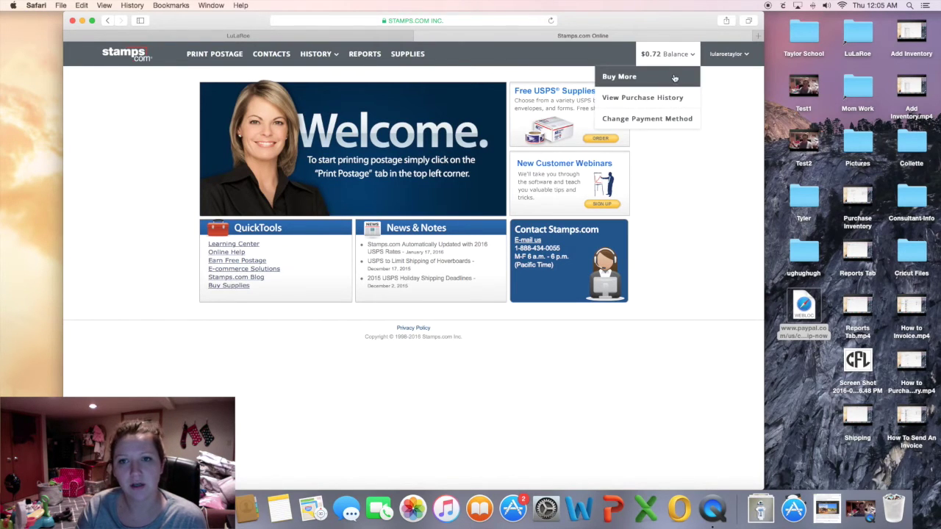
Cancel a Buy More postage purchase, keeping the $0.72 balance, and go to Print Postage.
left_click(674, 77)
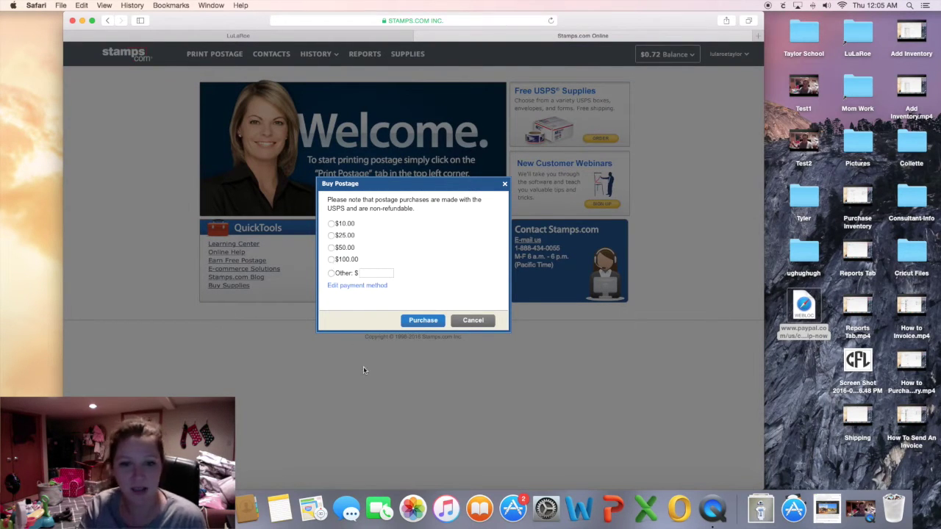
left_click(478, 323)
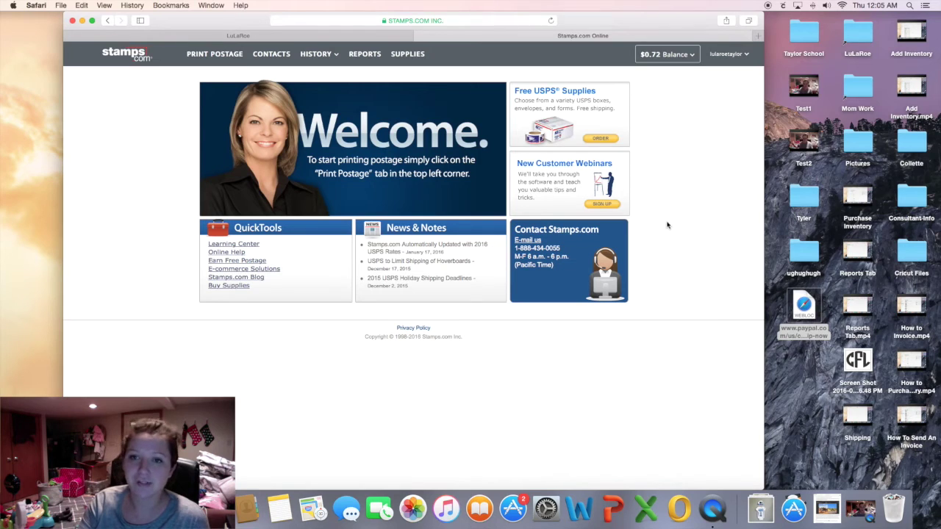
left_click(685, 57)
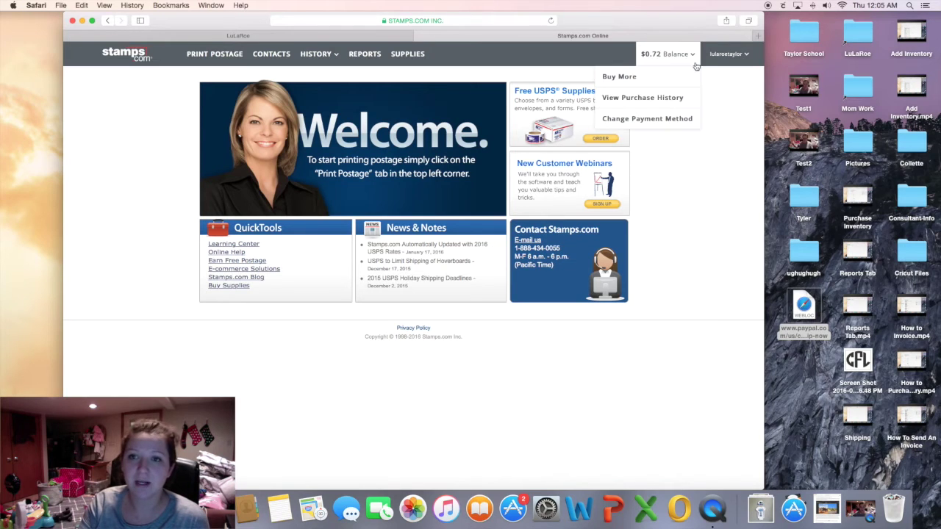
left_click(642, 56)
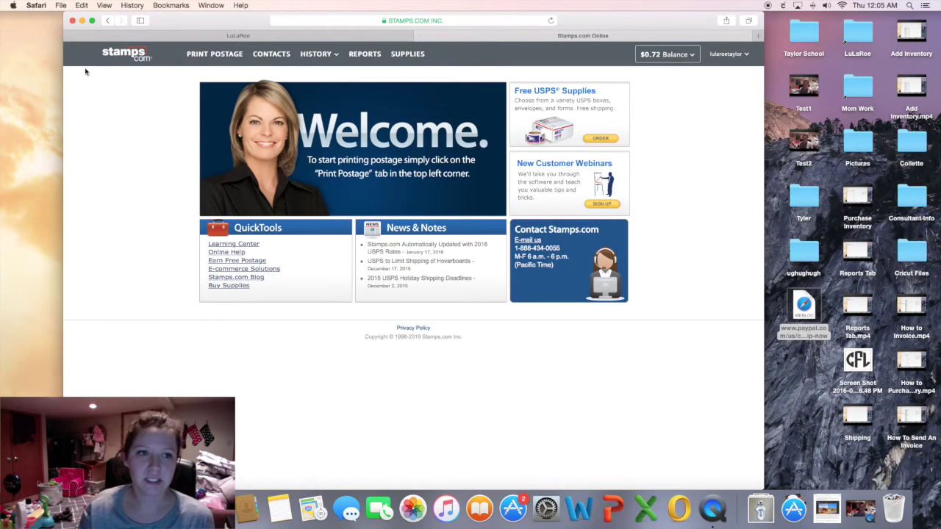
left_click(216, 59)
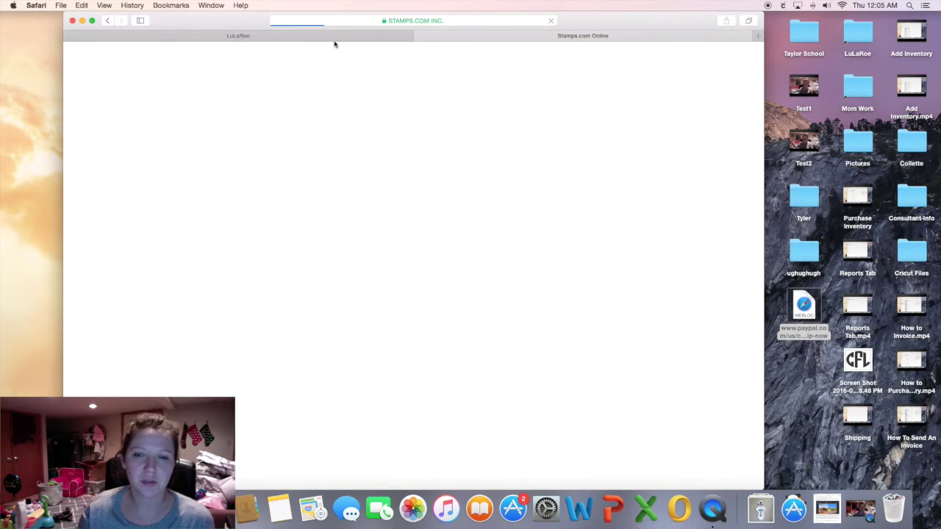
Move between the LuLaRoe order and the Stamps.com tab while the label page loads.
left_click(336, 37)
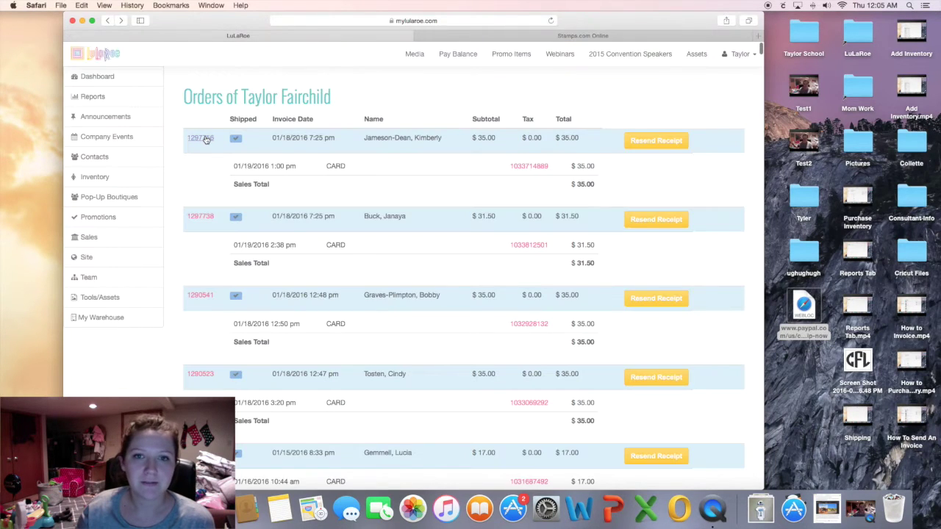
left_click(609, 35)
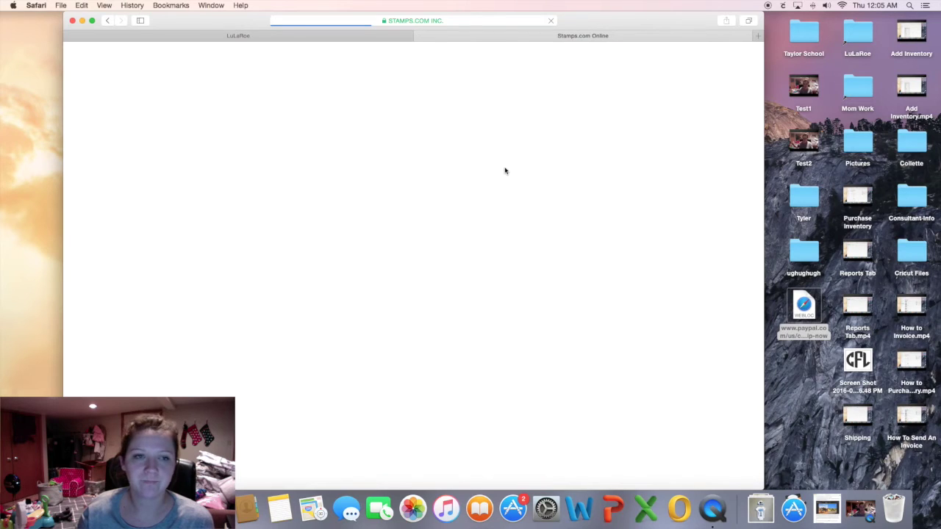
left_click(392, 36)
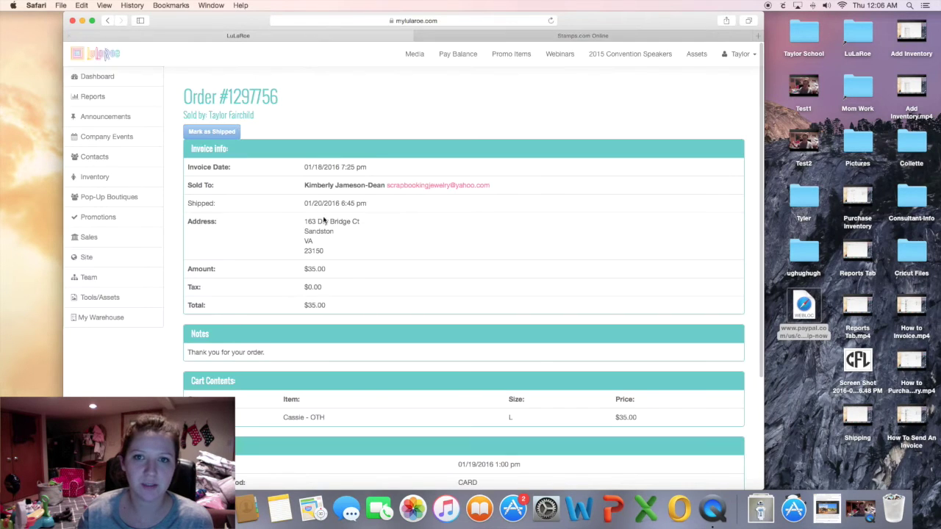
left_click(541, 37)
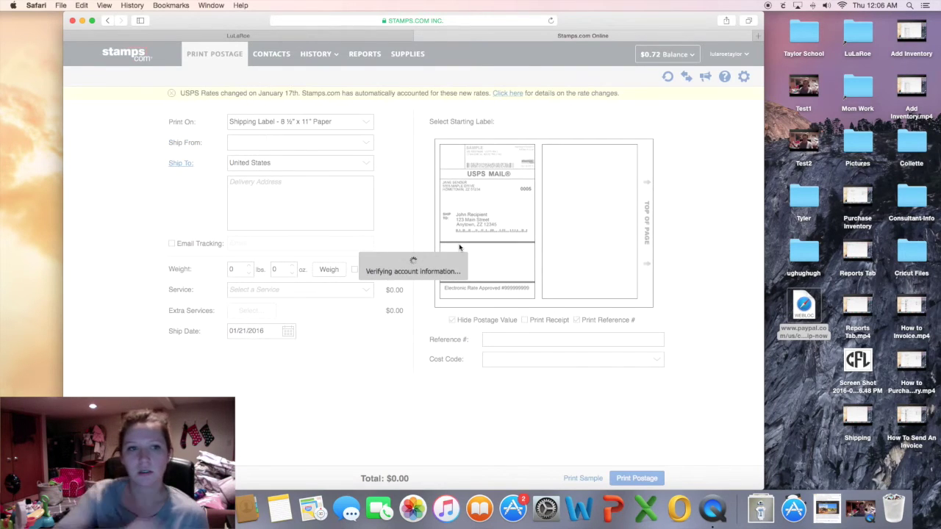
Copy the customer's name from the order into the Ship To recipient field.
left_click(360, 35)
left_click_drag(304, 185, 385, 188)
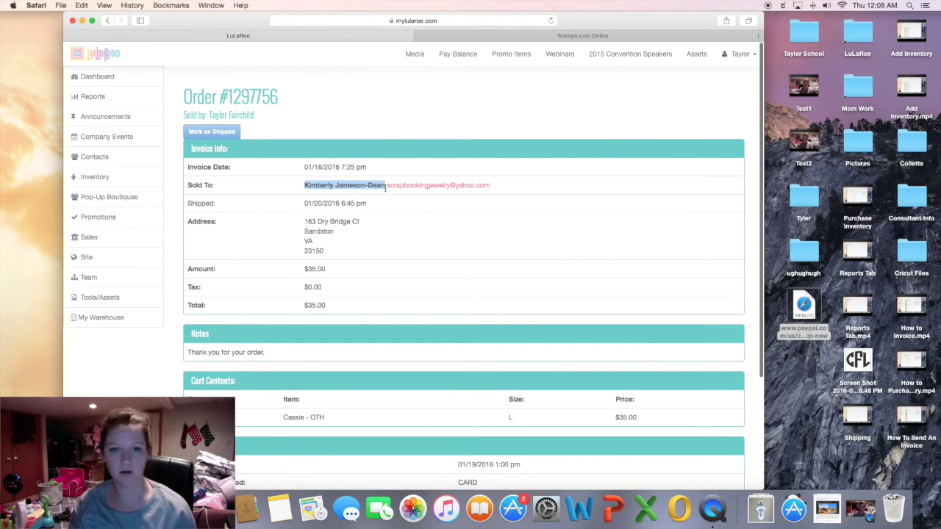
key("ctrl+c")
left_click(582, 35)
left_click(297, 204)
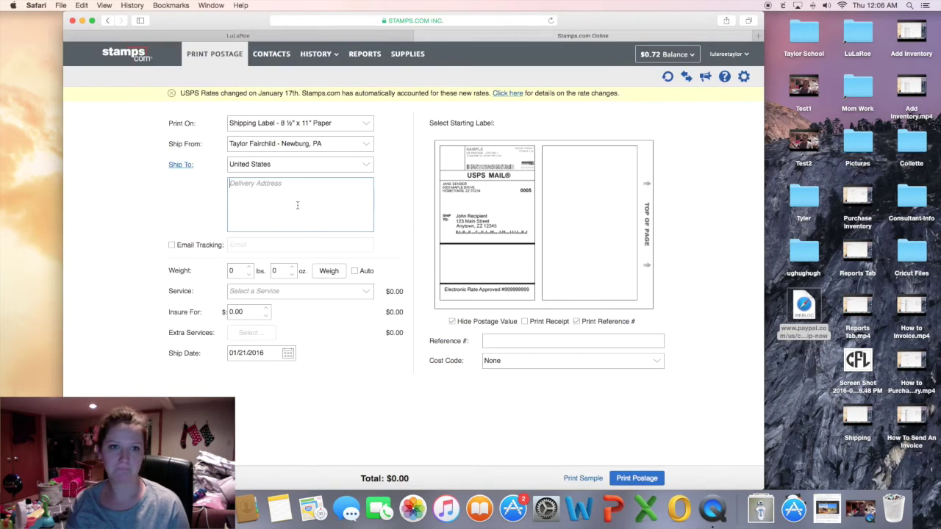
key("ctrl+v")
mouse_move(329, 58)
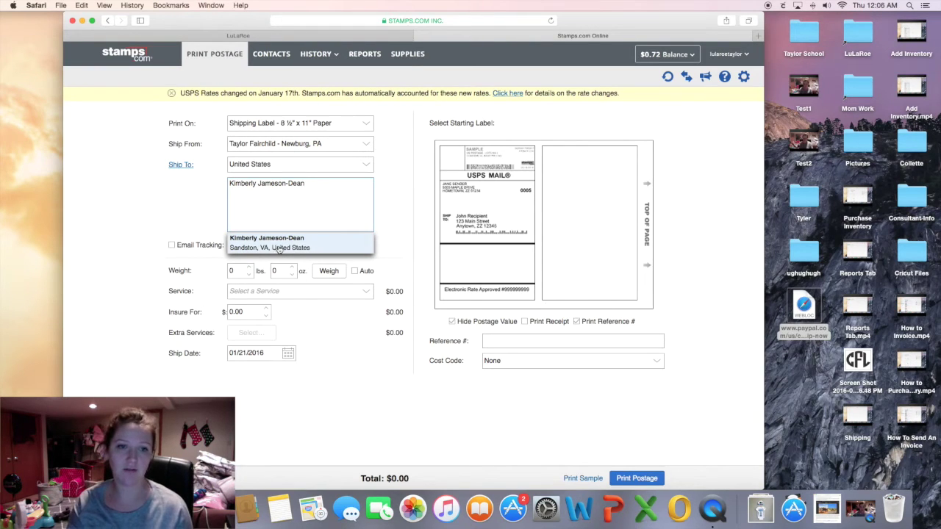
left_click(280, 249)
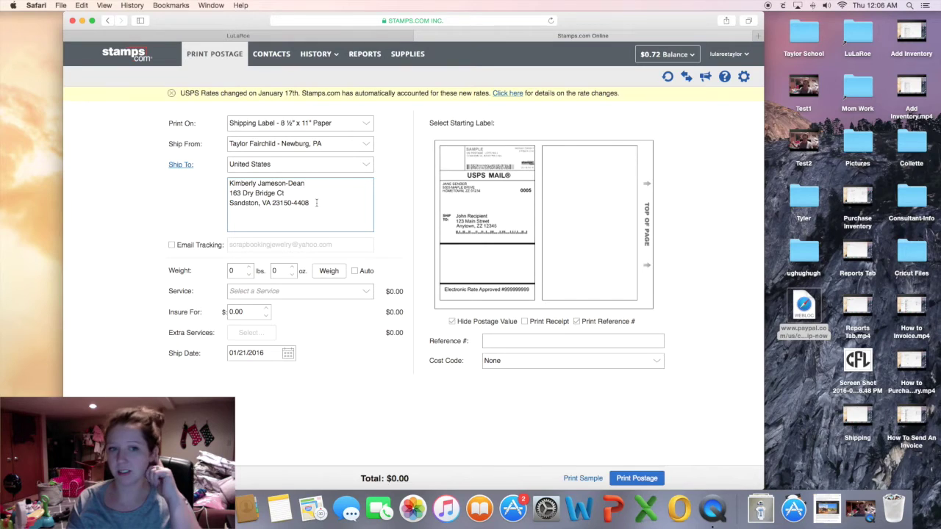
Replace the autofilled lines with the customer's order address and accept the standardised address.
left_click_drag(316, 203, 220, 193)
key("BackSpace")
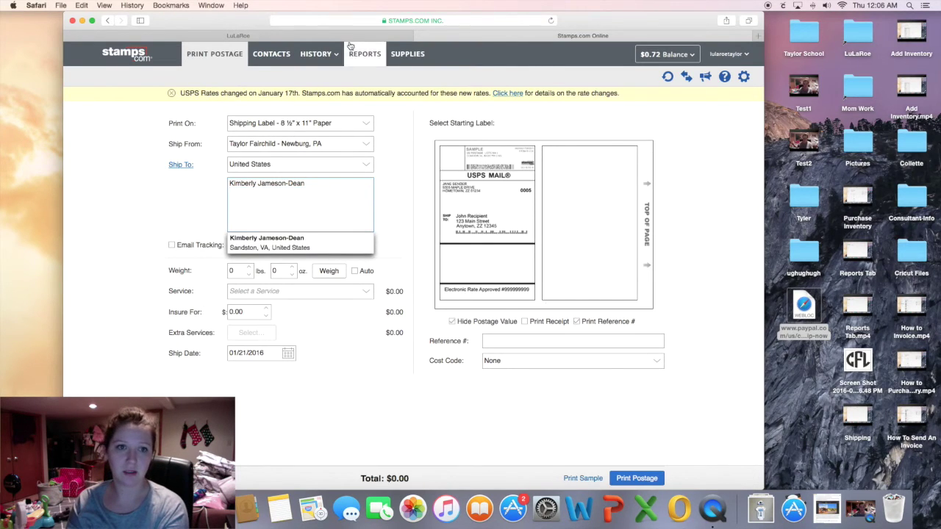
left_click(368, 35)
left_click_drag(316, 241, 305, 216)
key("super+c")
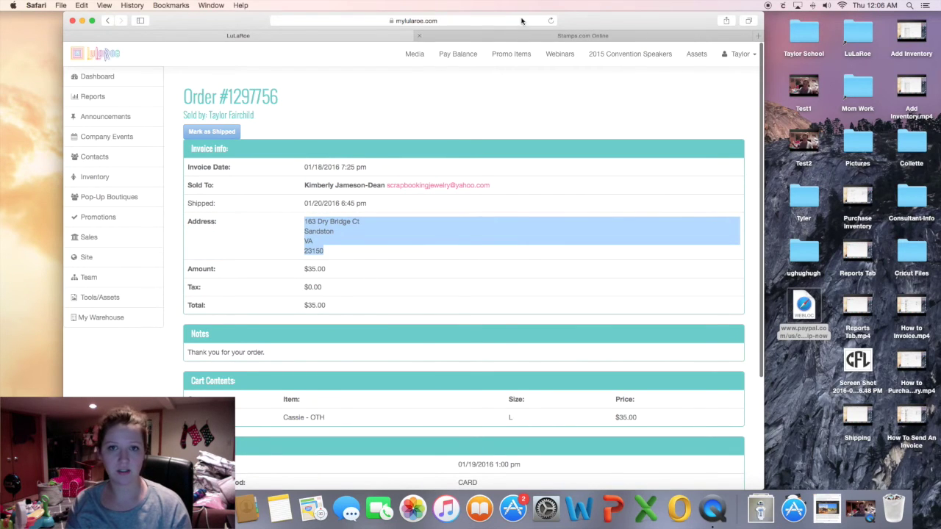
left_click(530, 37)
left_click(274, 210)
key("super+v")
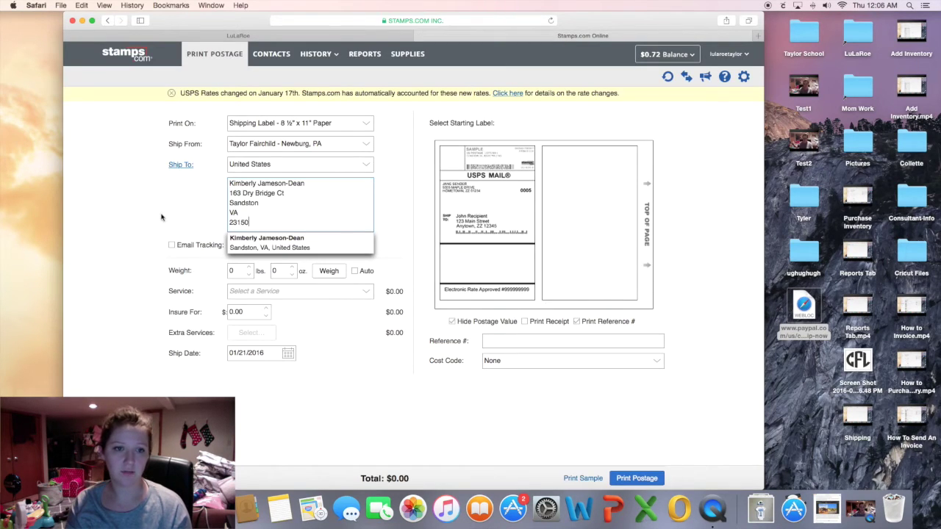
left_click(163, 219)
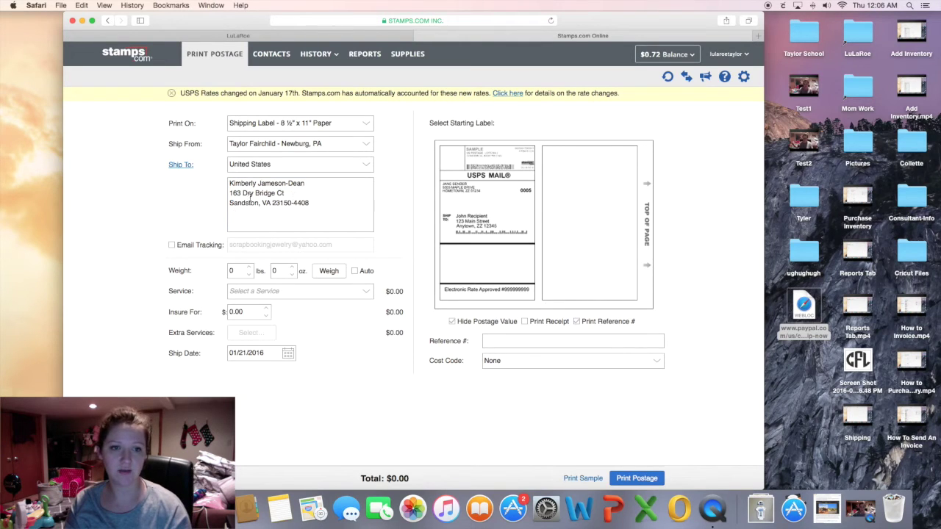
Turn on Email Tracking and paste the customer's e-mail address from the order.
left_click(366, 38)
right_click(447, 188)
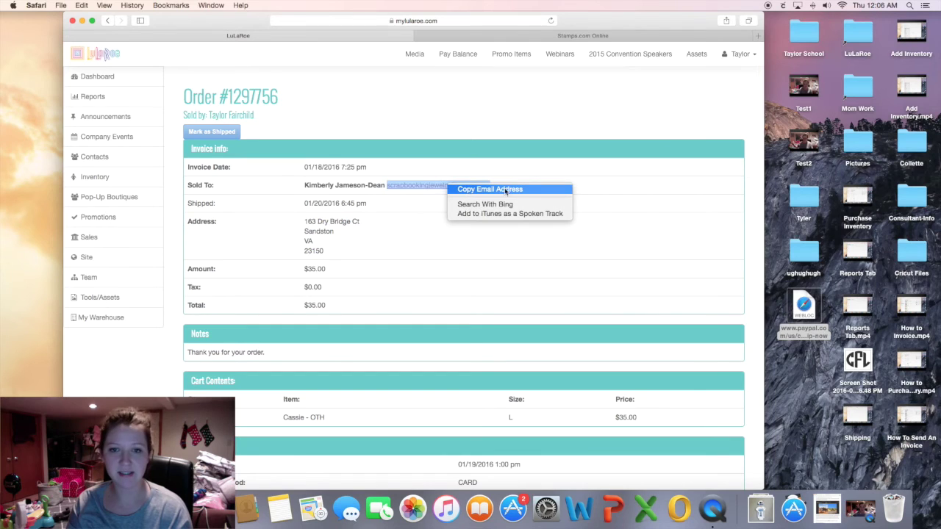
left_click(559, 188)
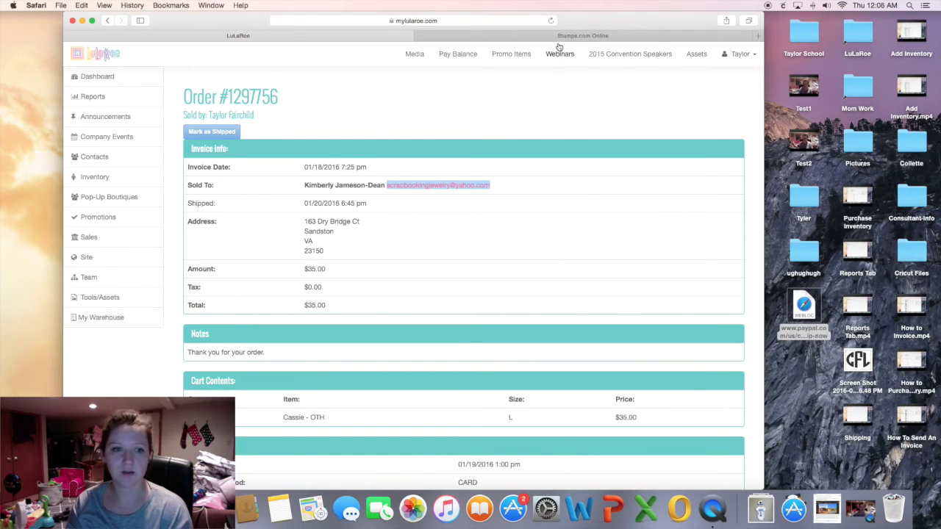
left_click(569, 36)
left_click(172, 245)
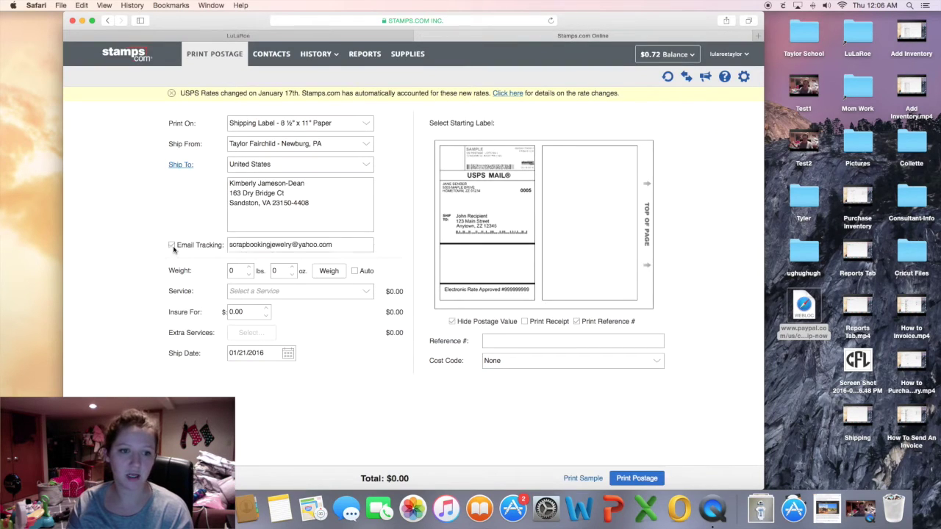
triple_click(236, 244)
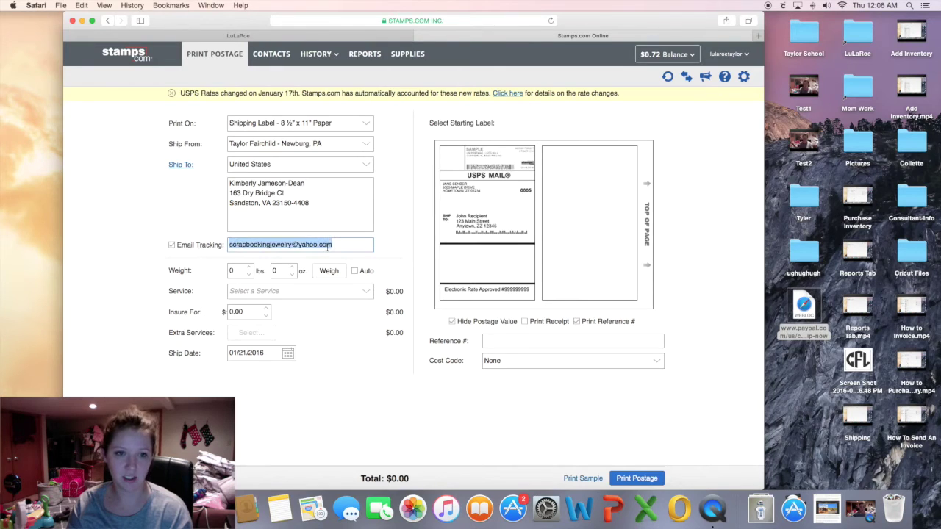
key("super+v")
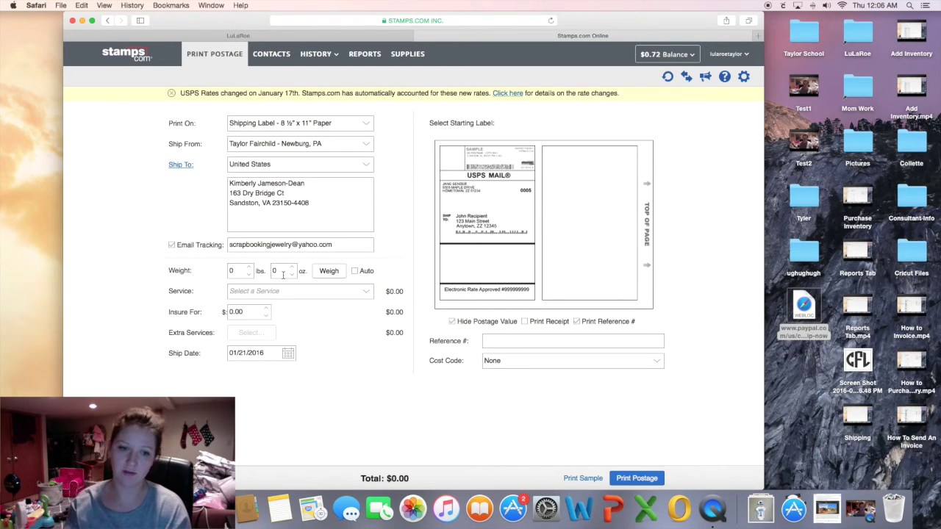
Enter a 6 oz weight and choose First-Class Mail Package/Thick Envelope service.
left_click(279, 272)
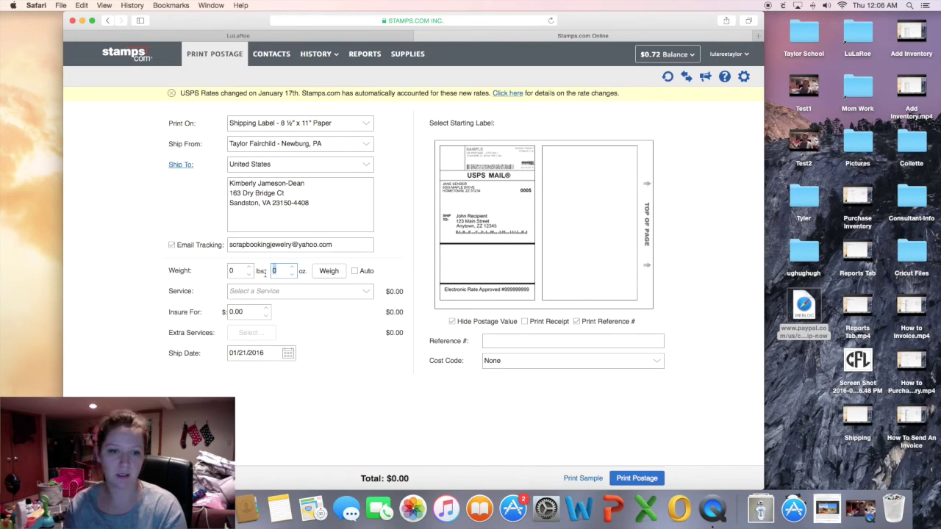
type("6")
left_click(368, 296)
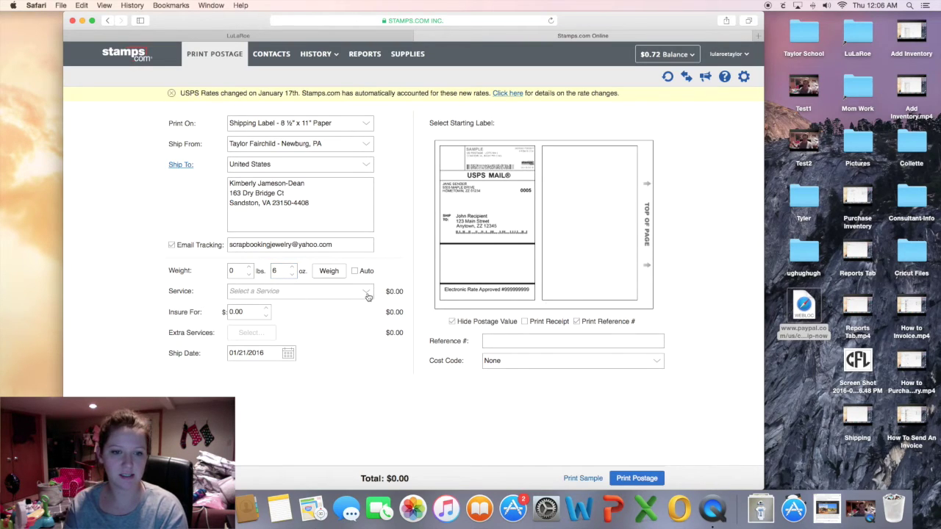
left_click(369, 296)
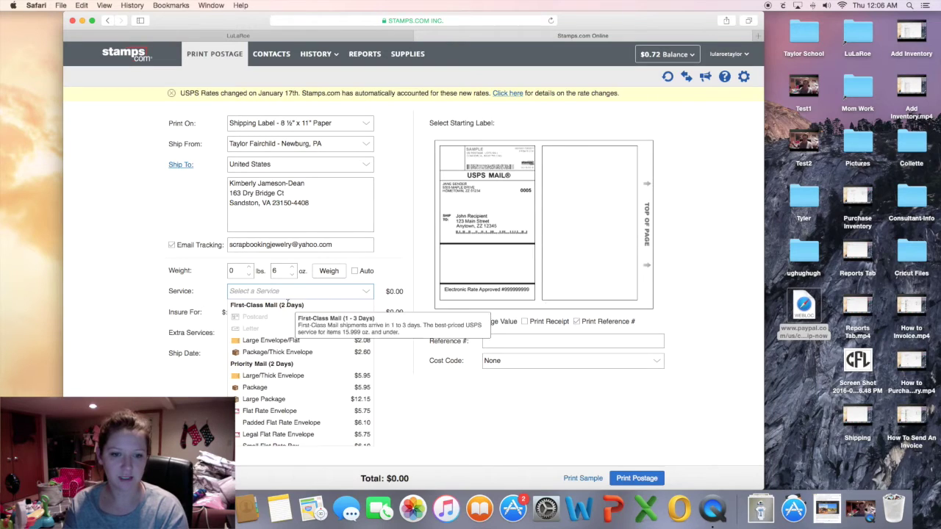
left_click(297, 354)
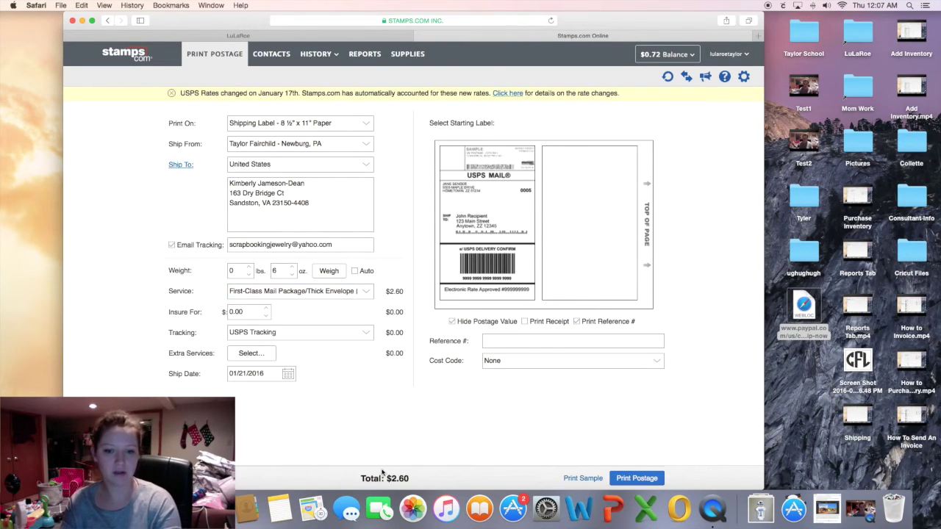
left_click(365, 294)
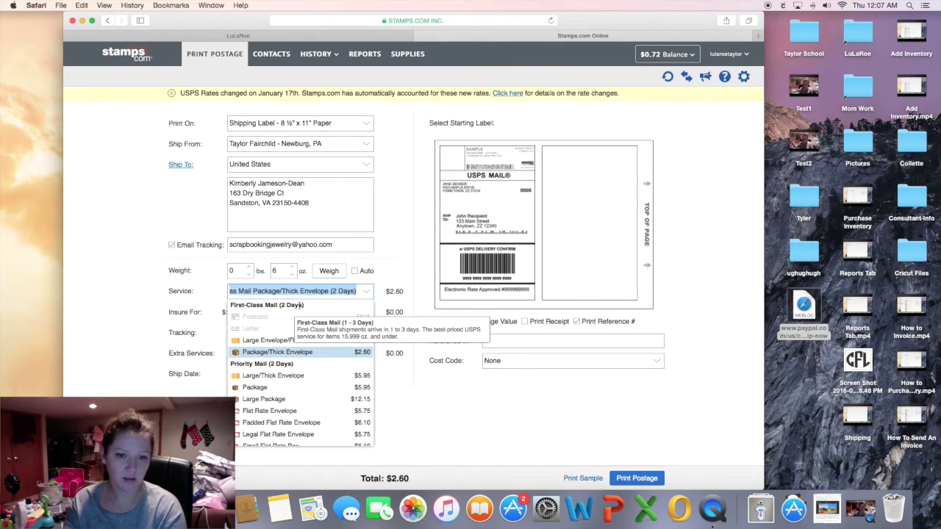
left_click(455, 426)
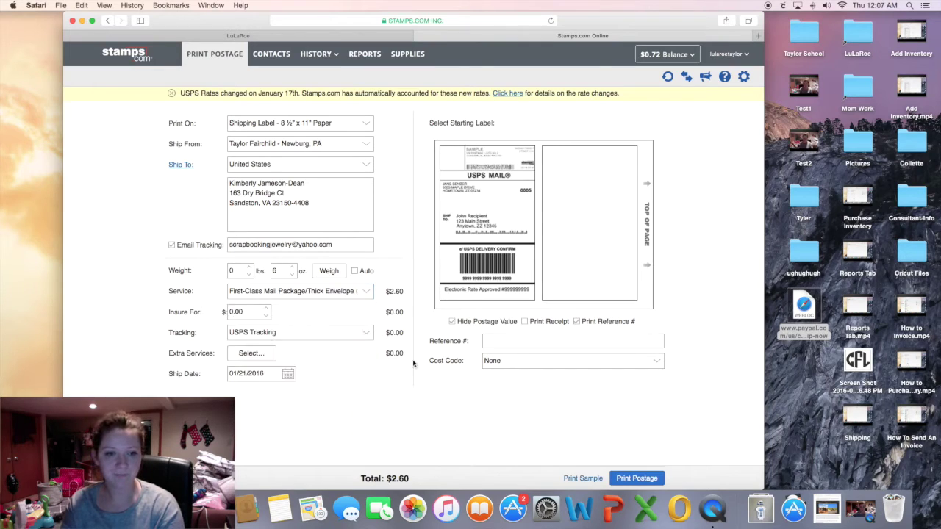
Clear the ounces field so the weight resets to 0 lb 0 oz ($2.54).
left_click(272, 271)
key("BackSpace")
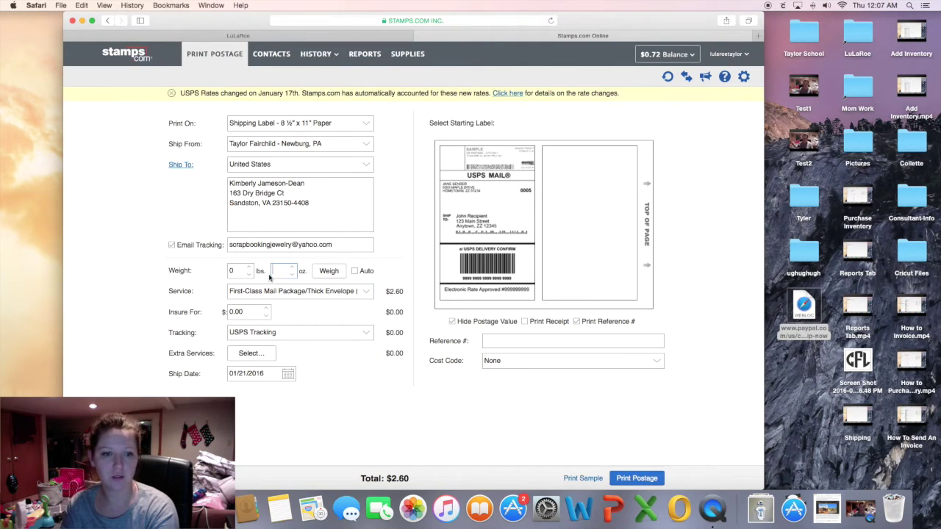
left_click(358, 403)
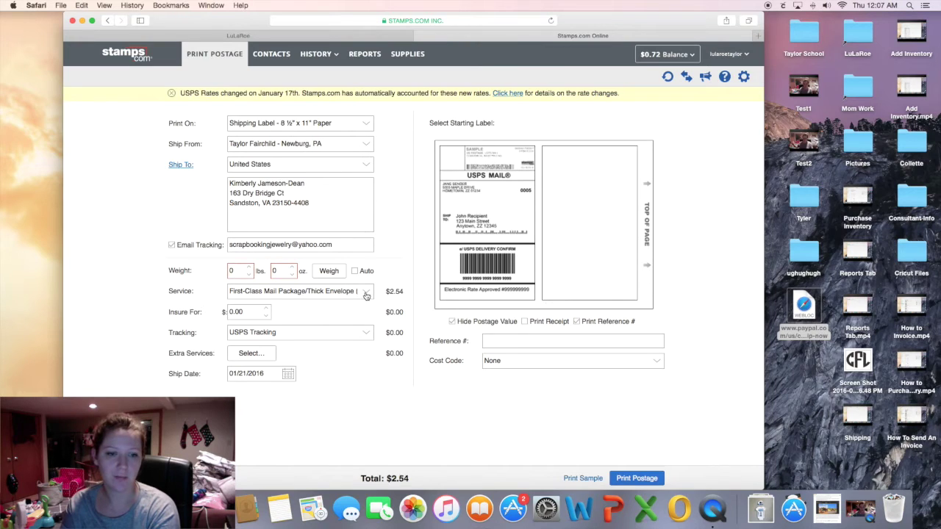
left_click(366, 294)
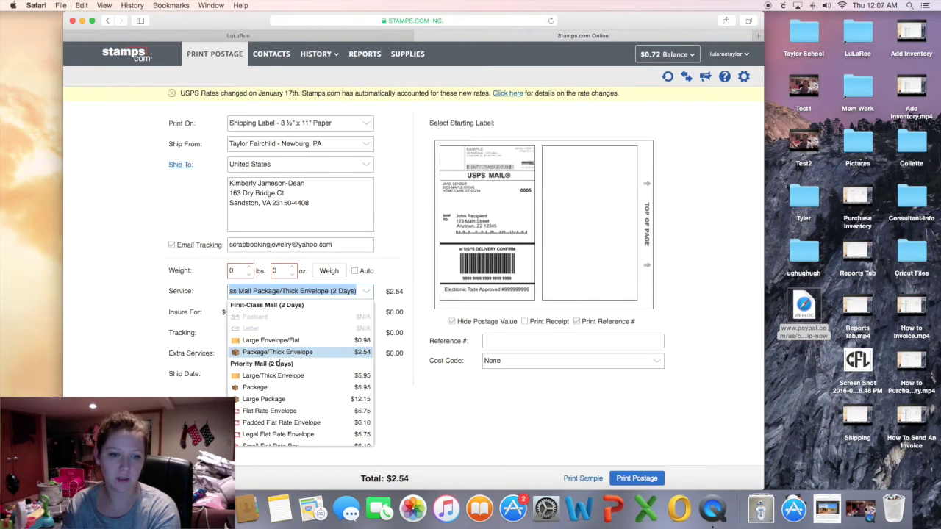
Pick Priority Mail Padded Flat Rate Envelope from the Service list, totalling $6.10.
scroll(279, 365, "down", 1)
scroll(279, 365, "down", 1)
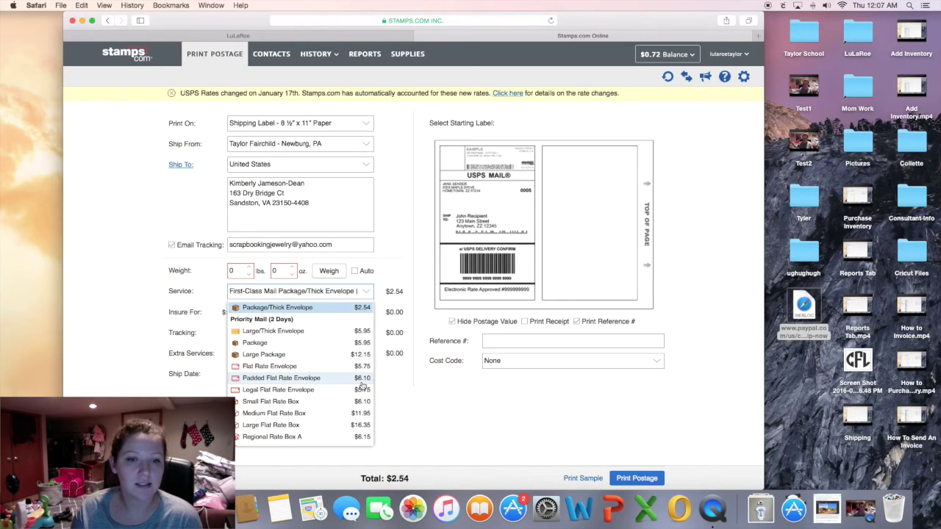
left_click(294, 378)
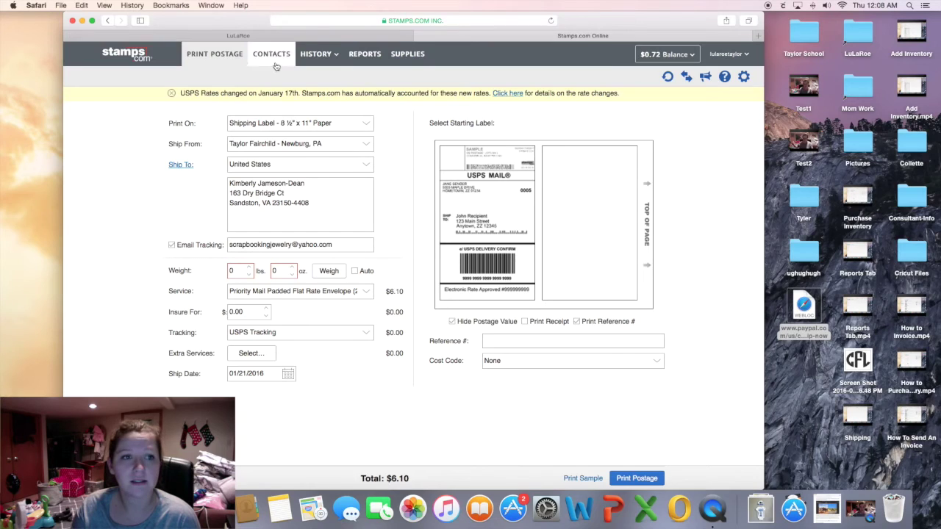
Open Search Print History and set the From date to January 14, 2016.
mouse_move(313, 58)
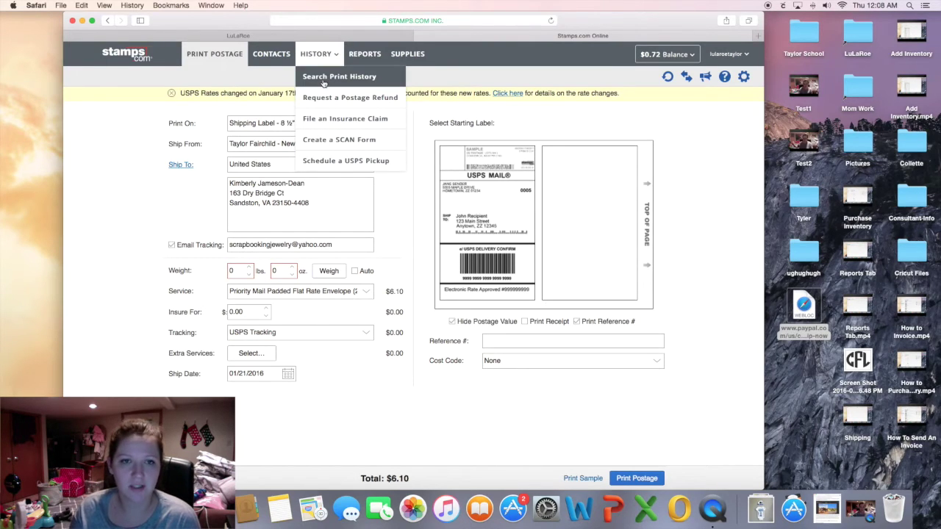
left_click(322, 79)
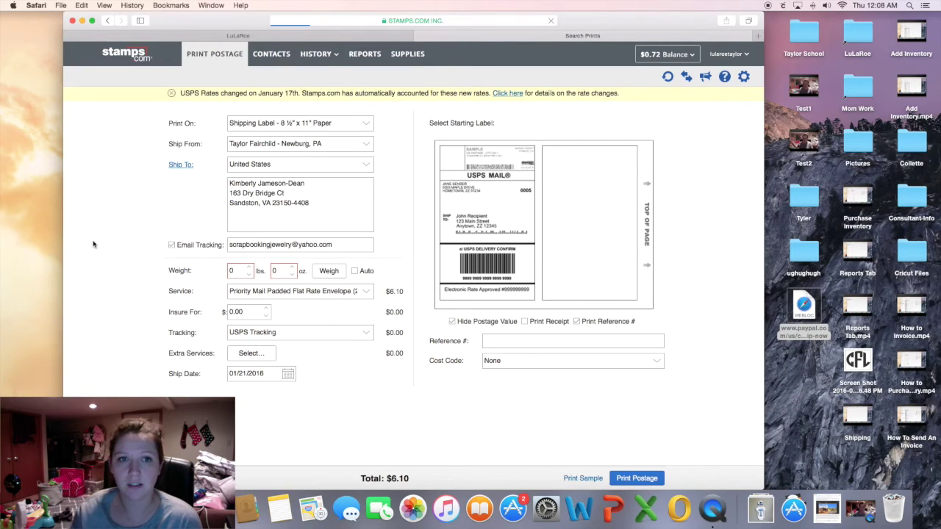
mouse_move(323, 56)
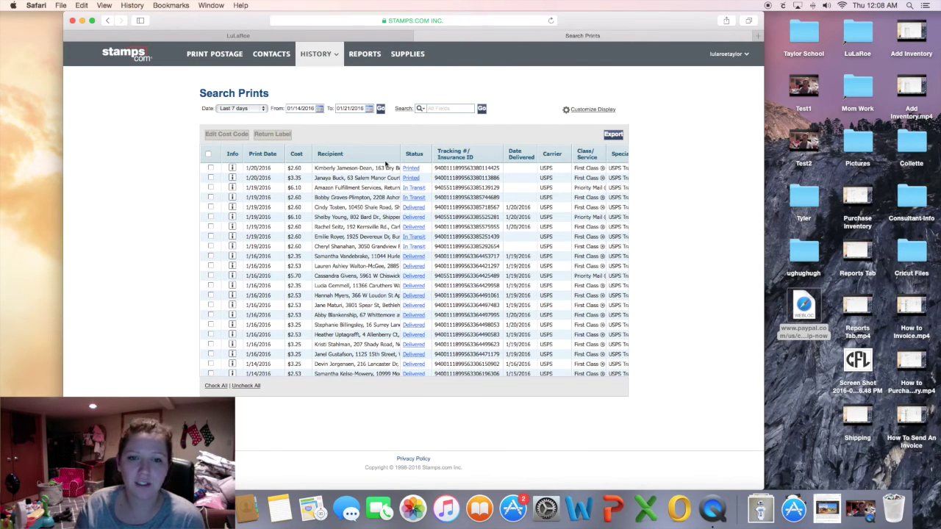
scroll(400, 270, "down", 2)
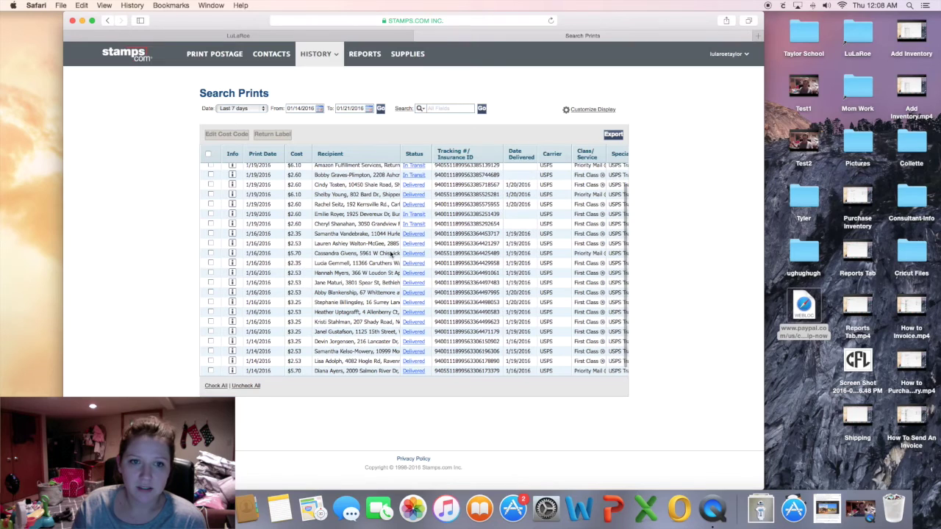
left_click(319, 109)
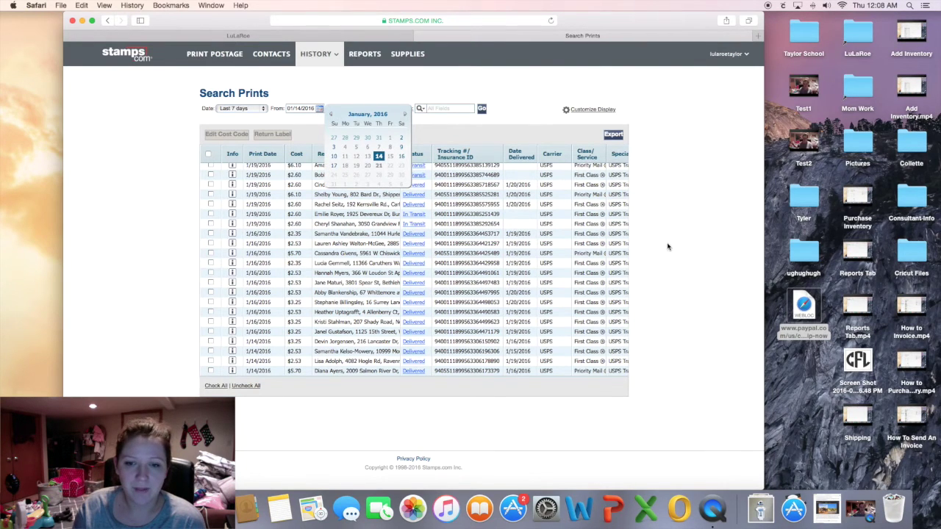
scroll(684, 265, "down", 2)
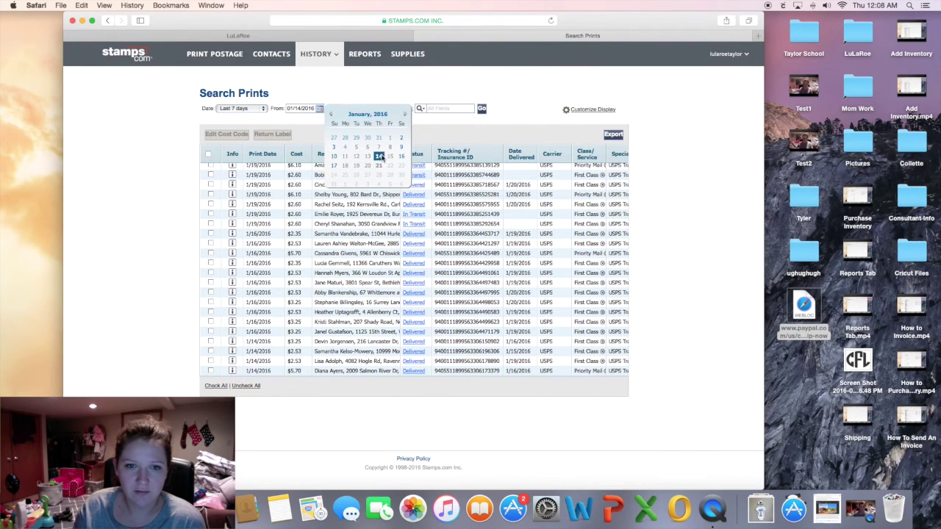
left_click(380, 157)
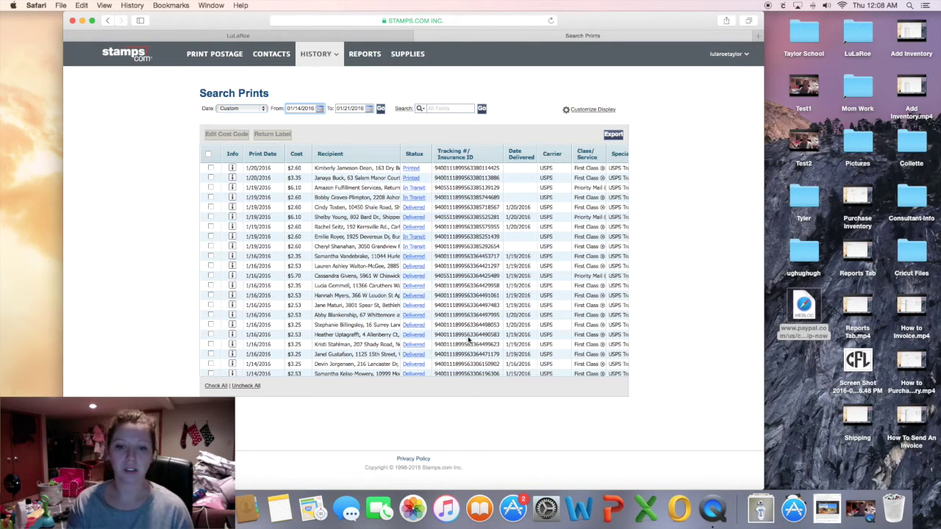
Search the print history by the recipient's name and select the single matching tracking number.
double_click(471, 336)
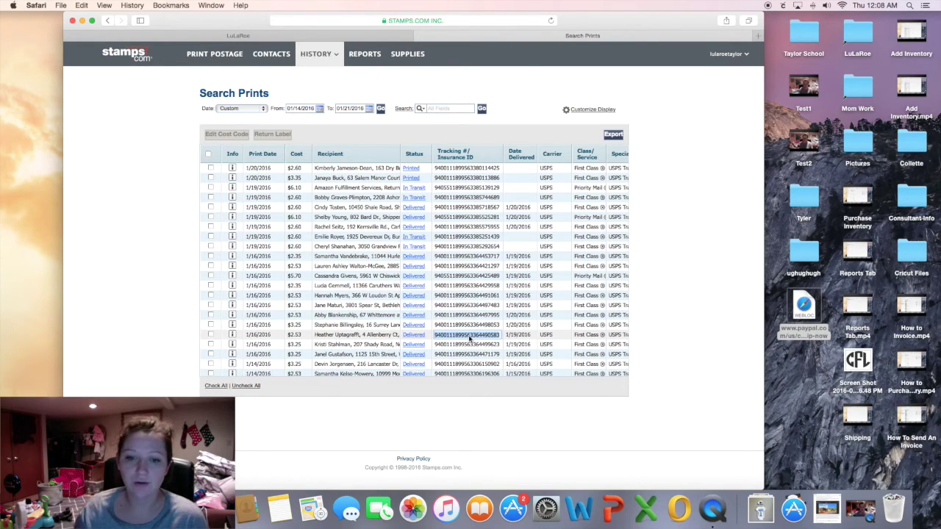
left_click(453, 426)
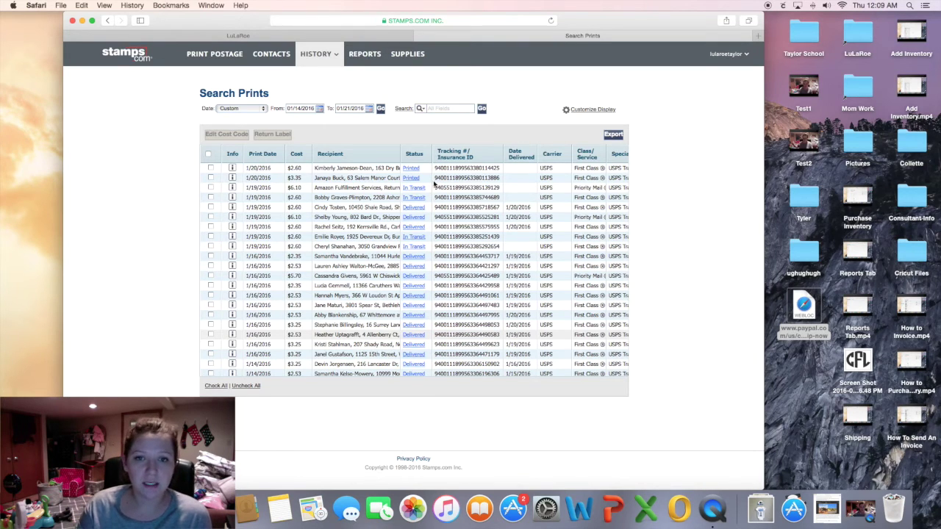
left_click(461, 108)
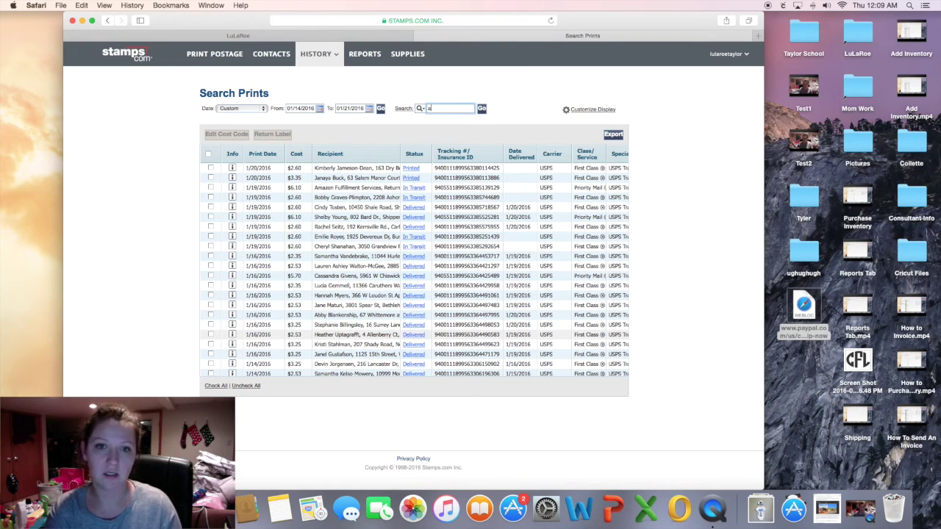
left_click(482, 109)
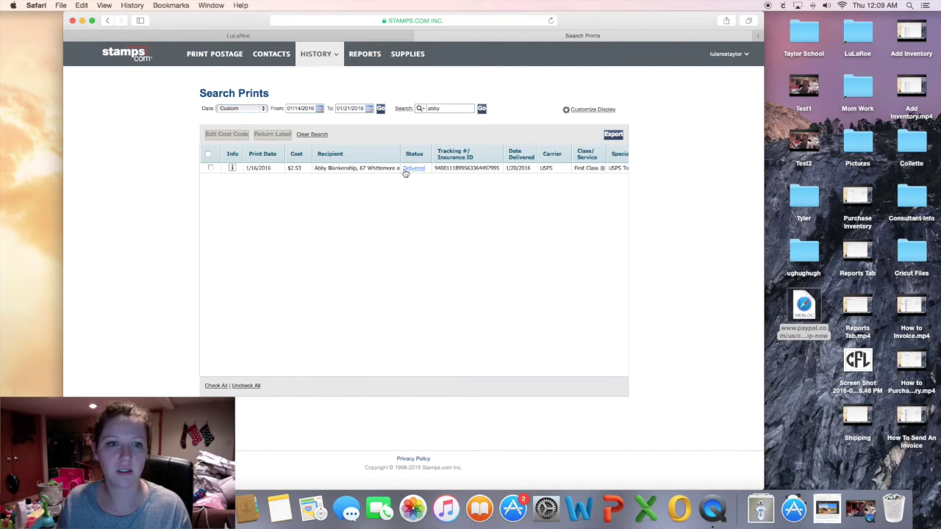
double_click(460, 169)
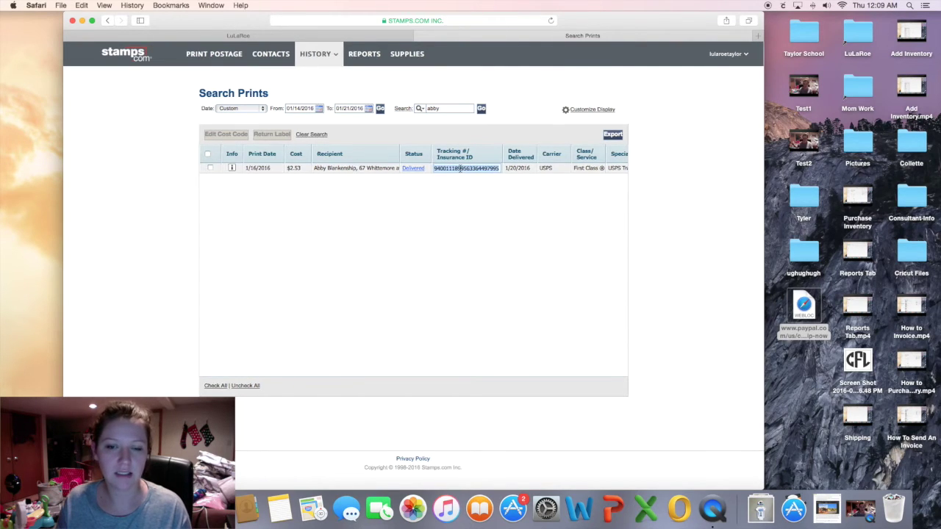
left_click(551, 297)
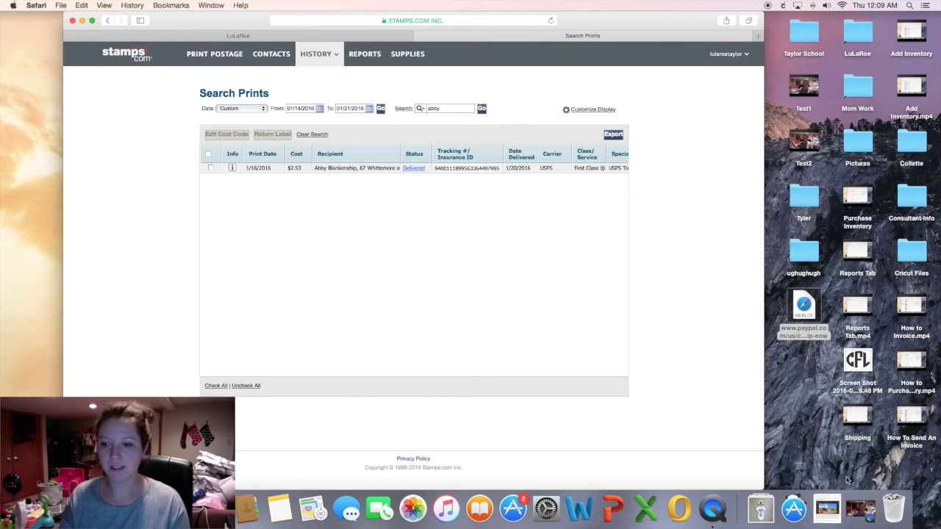
left_click(866, 516)
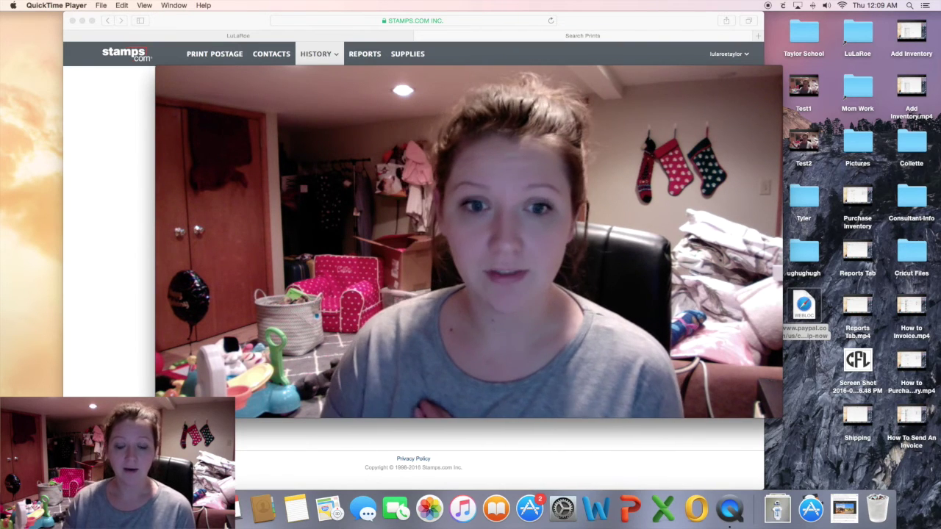
mouse_move(614, 310)
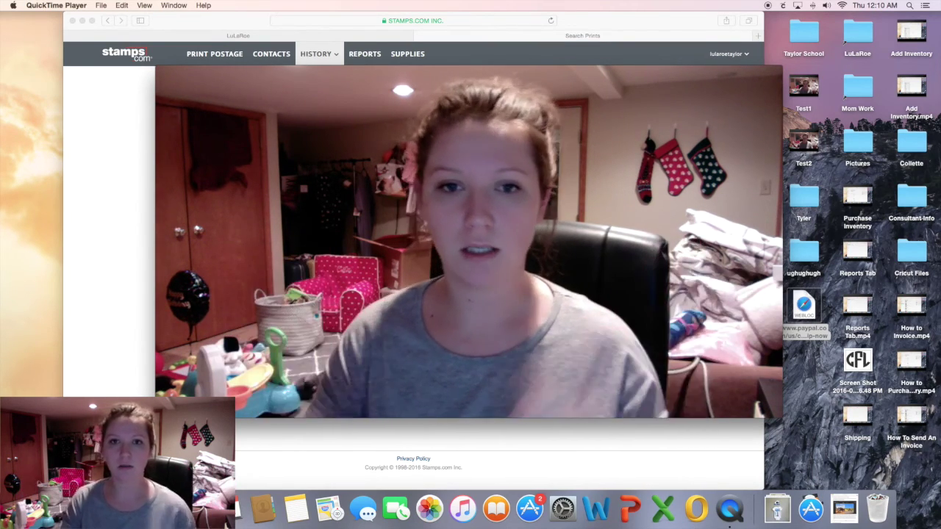
Go to usps.com and open Schedule a Pickup from the Mail & Ship menu.
left_click(644, 28)
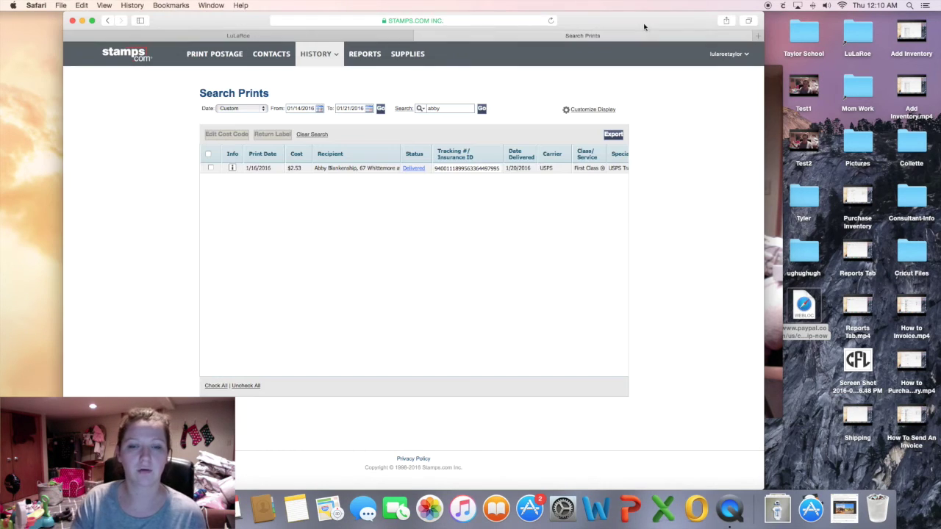
left_click(473, 24)
type("usp")
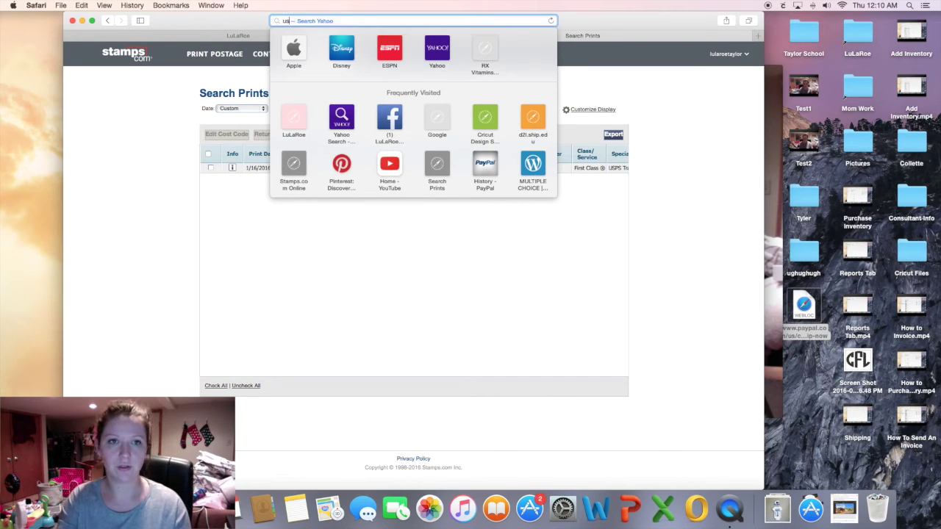
type("s.com")
key("Return")
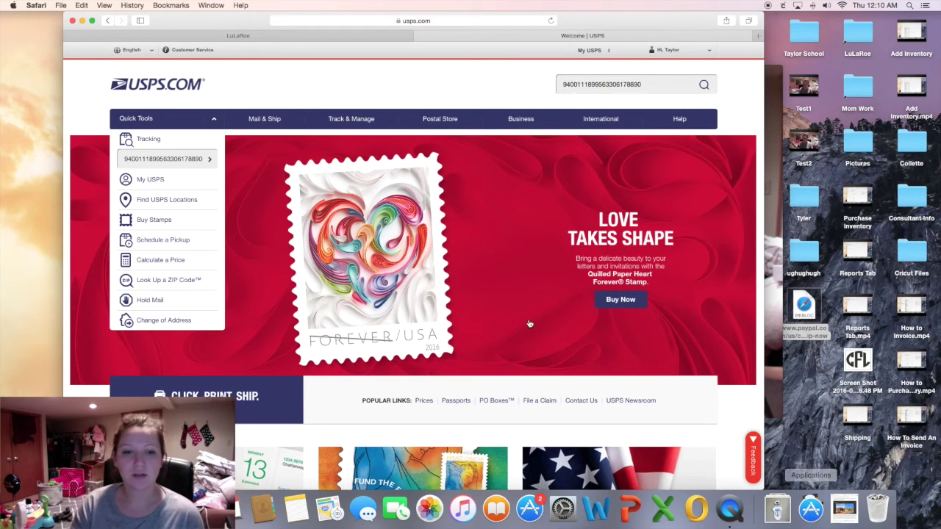
mouse_move(274, 120)
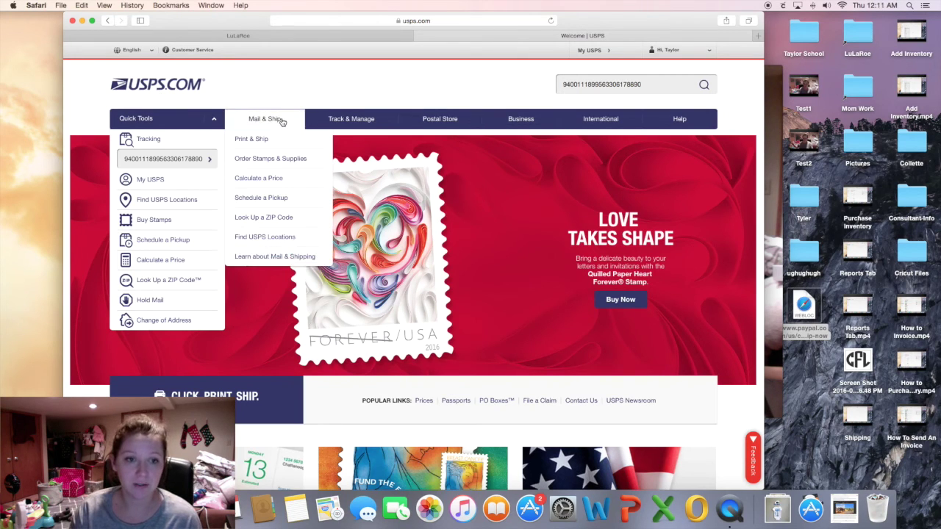
left_click(275, 199)
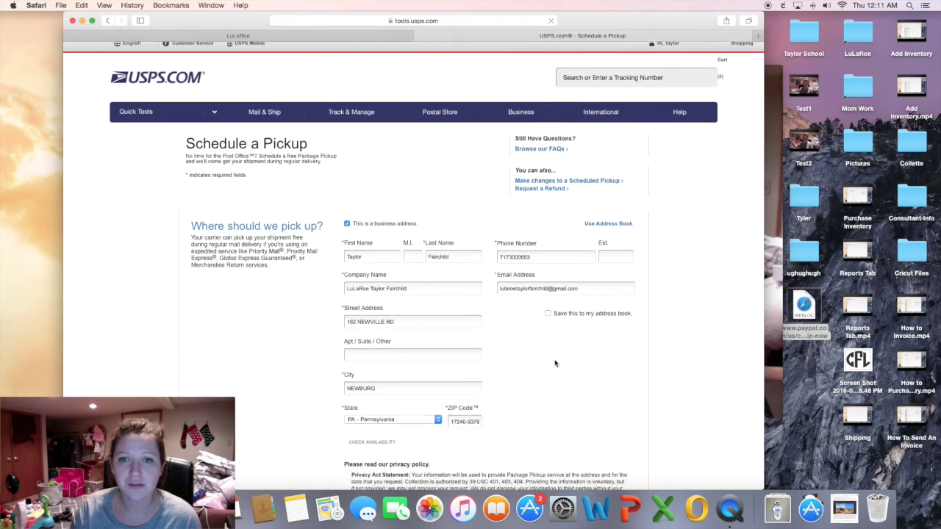
Review the prefilled Pennsylvania pickup address and check pickup availability there.
scroll(553, 361, "down", 5)
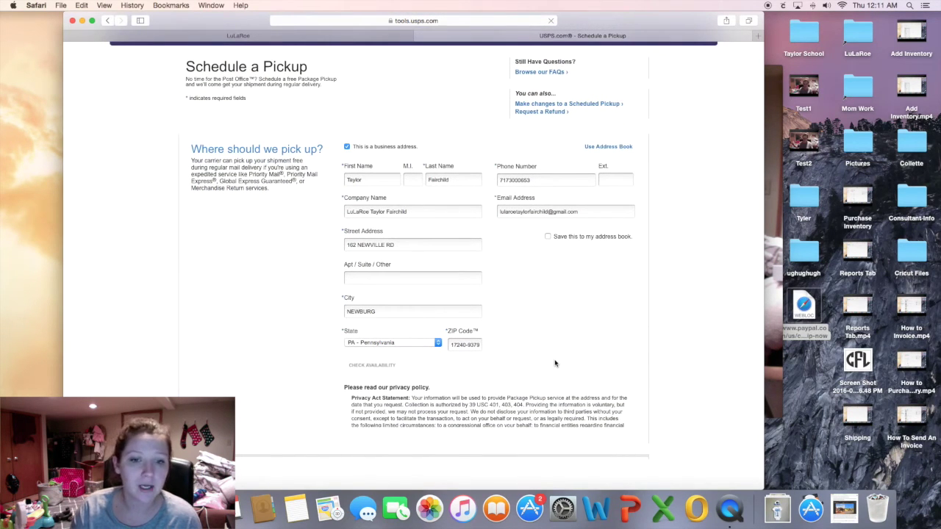
scroll(555, 363, "down", 2)
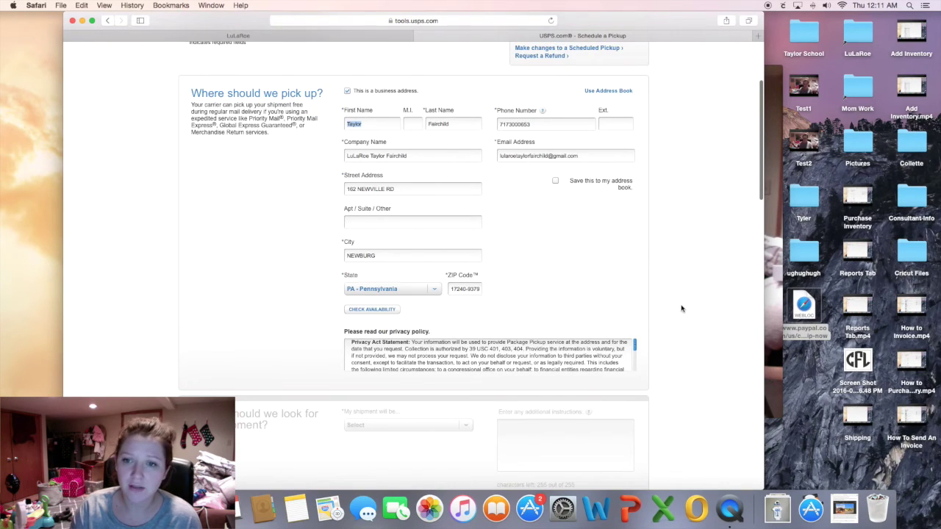
scroll(682, 309, "down", 1)
scroll(683, 309, "up", 3)
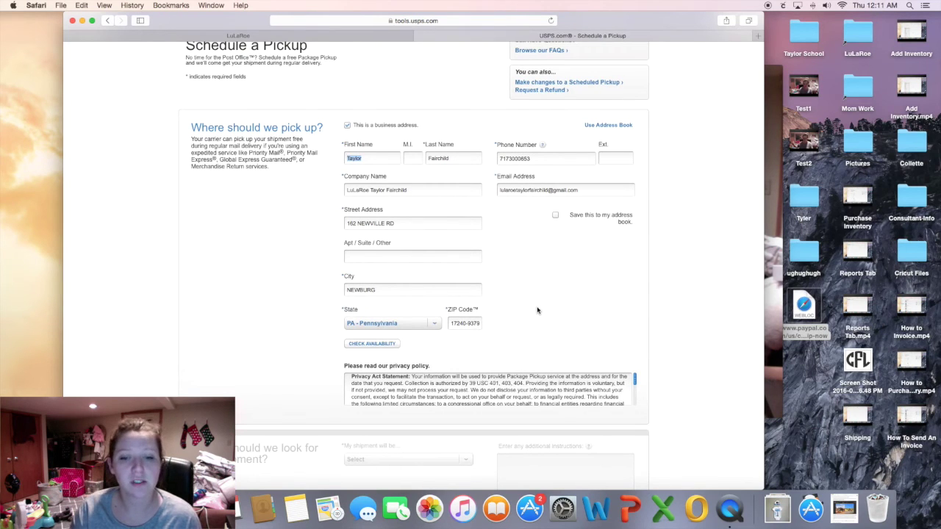
scroll(537, 309, "down", 1)
scroll(536, 310, "up", 2)
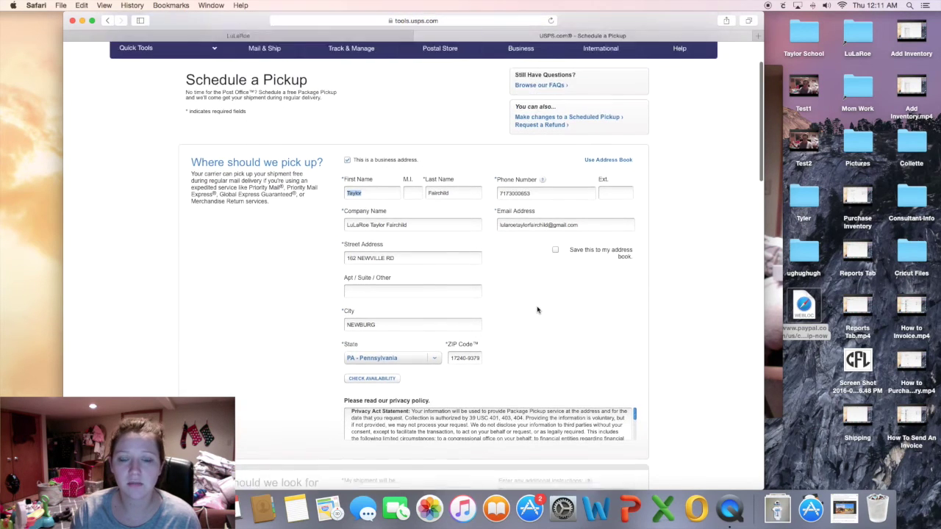
scroll(536, 310, "up", 1)
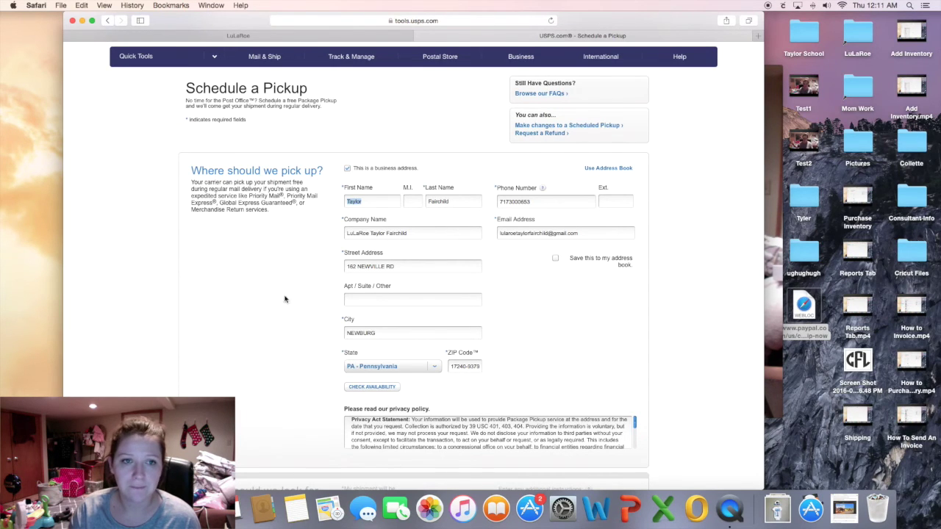
scroll(532, 144, "up", 3)
scroll(345, 237, "down", 3)
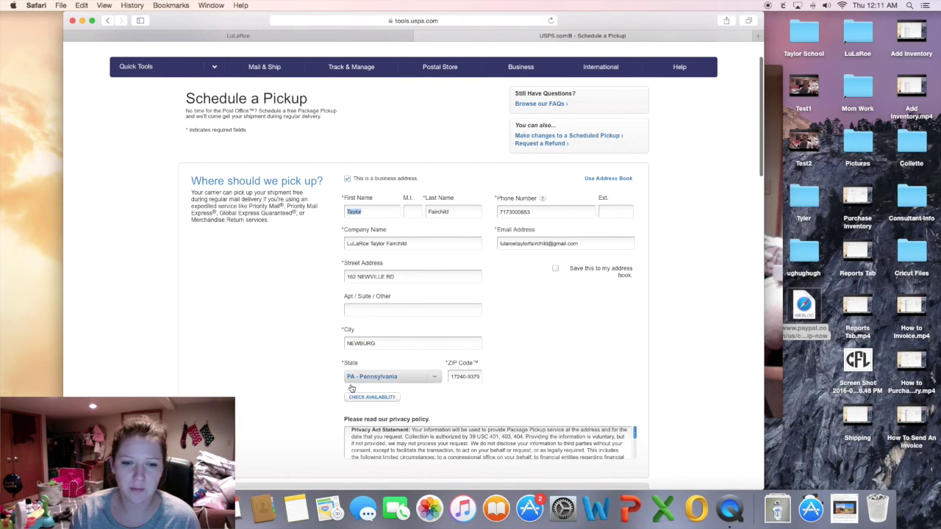
left_click(373, 398)
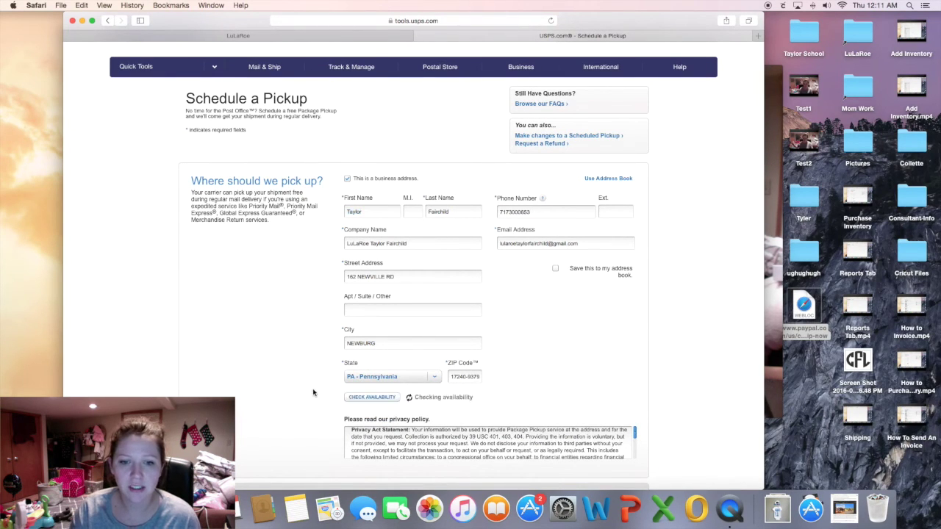
Have the packages left at the Back Door for pickup during regular mail delivery.
scroll(312, 390, "down", 2)
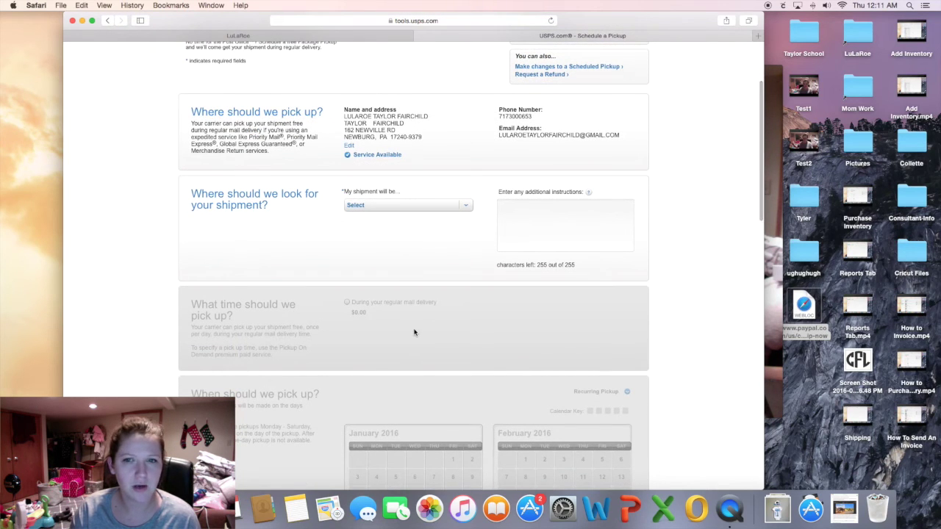
left_click(425, 207)
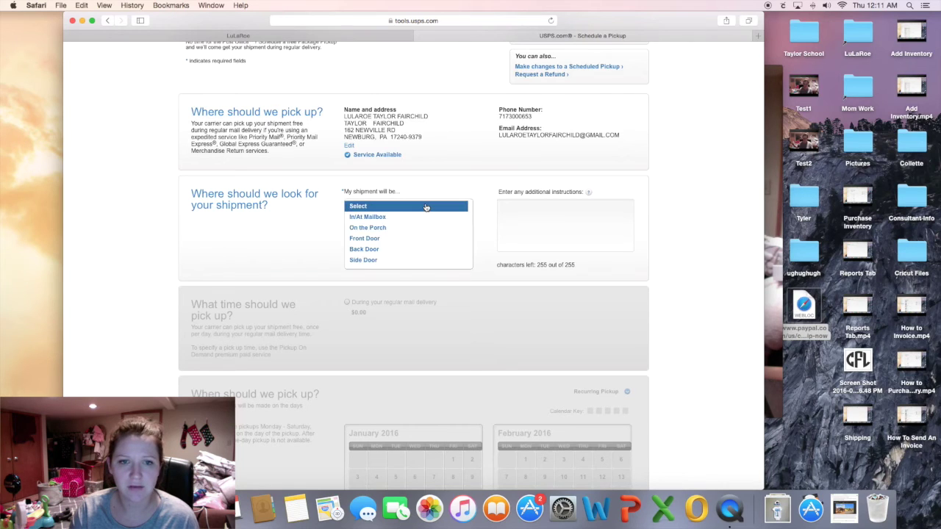
left_click(416, 250)
scroll(416, 250, "down", 2)
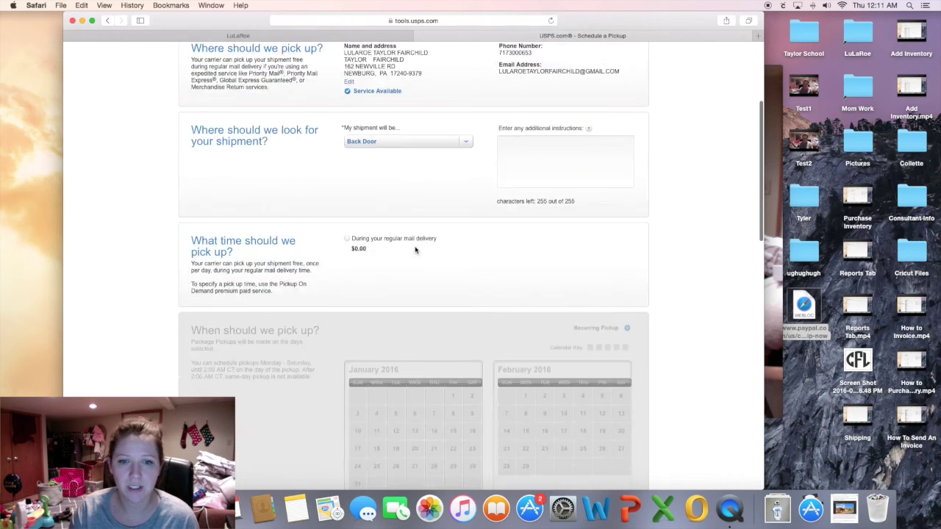
left_click(347, 239)
Choose Thursday, January 21, 2016 as the pickup date and start the First-Class Package Service count.
scroll(433, 270, "down", 5)
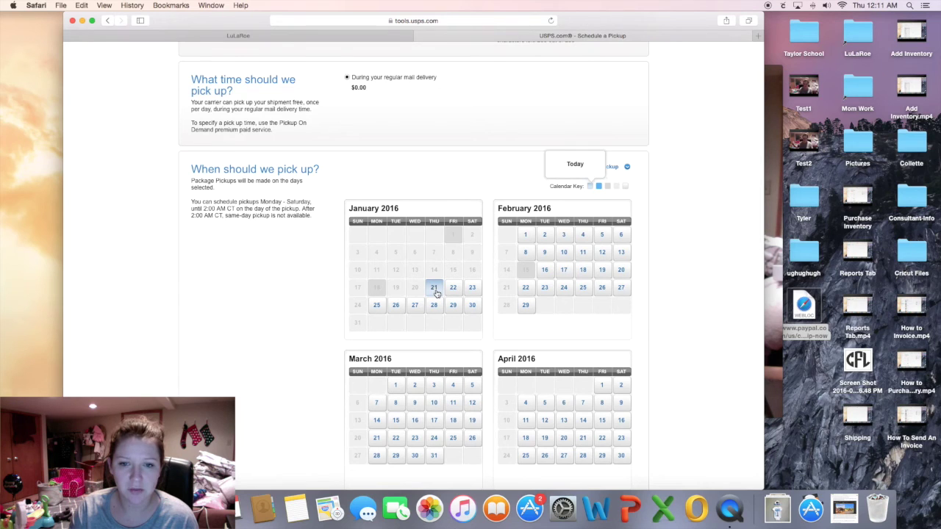
left_click(436, 292)
scroll(674, 345, "down", 8)
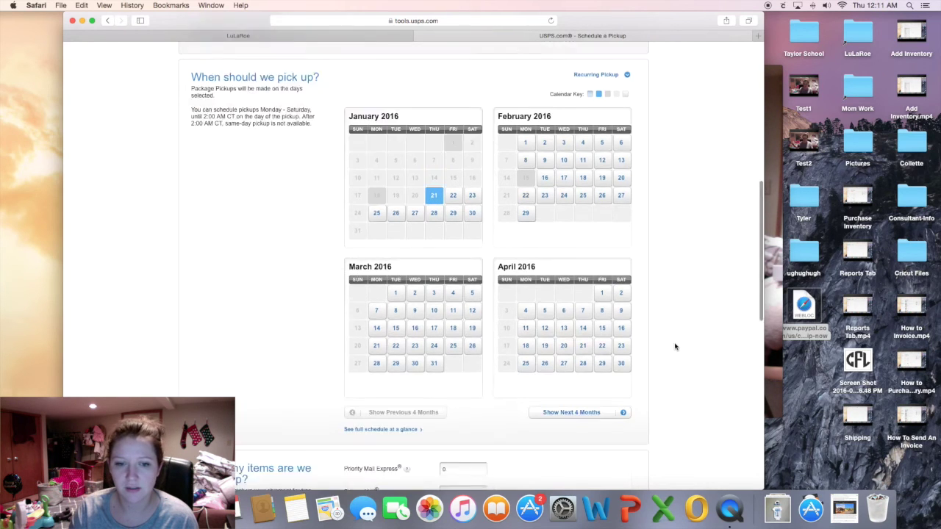
scroll(674, 346, "down", 1)
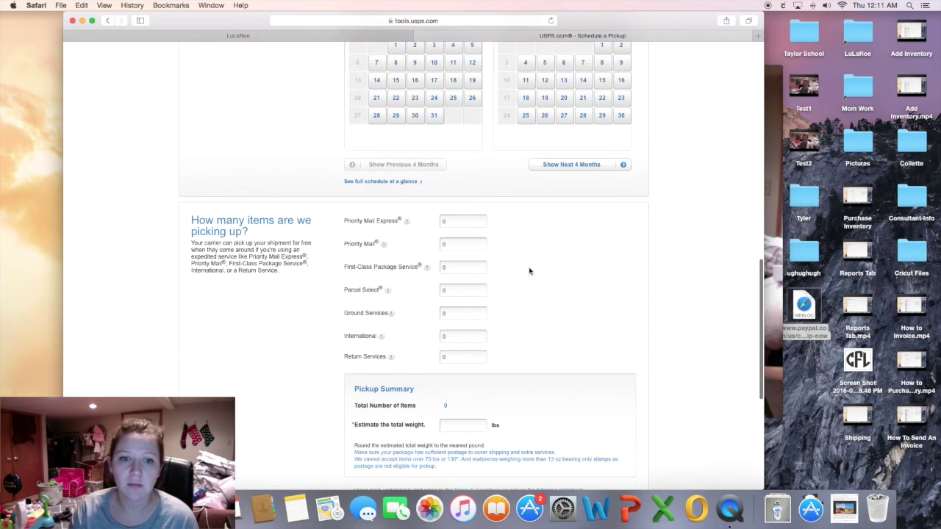
left_click(476, 267)
Replace the zero with 3 in the First-Class Package Service count.
mouse_move(415, 272)
key("BackSpace")
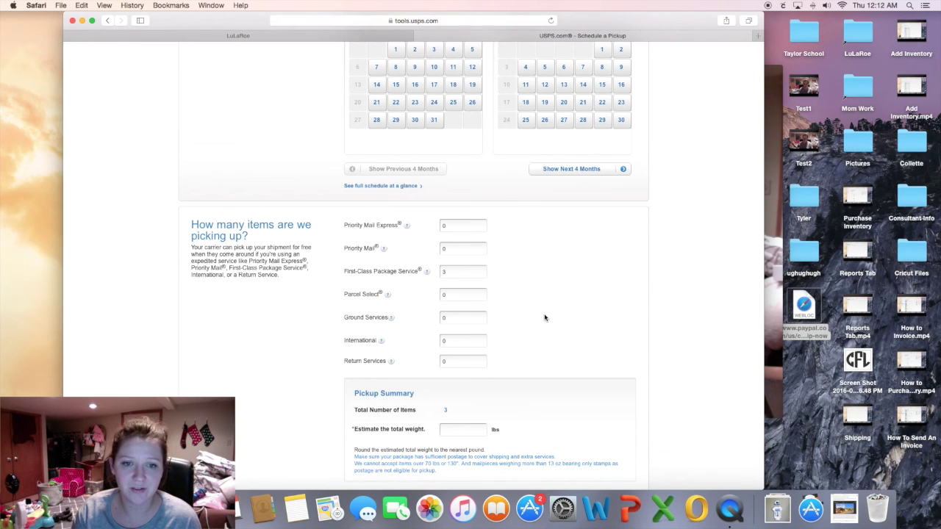
scroll(544, 317, "down", 2)
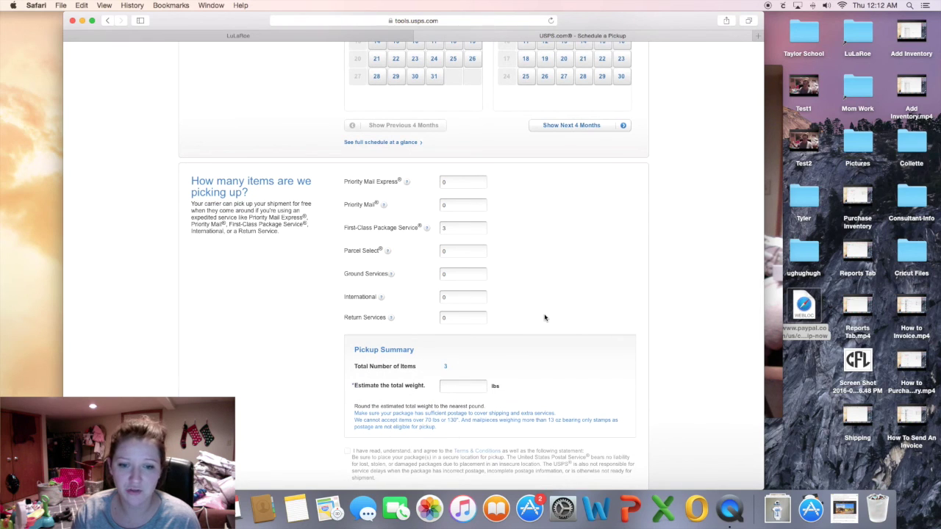
scroll(540, 318, "down", 4)
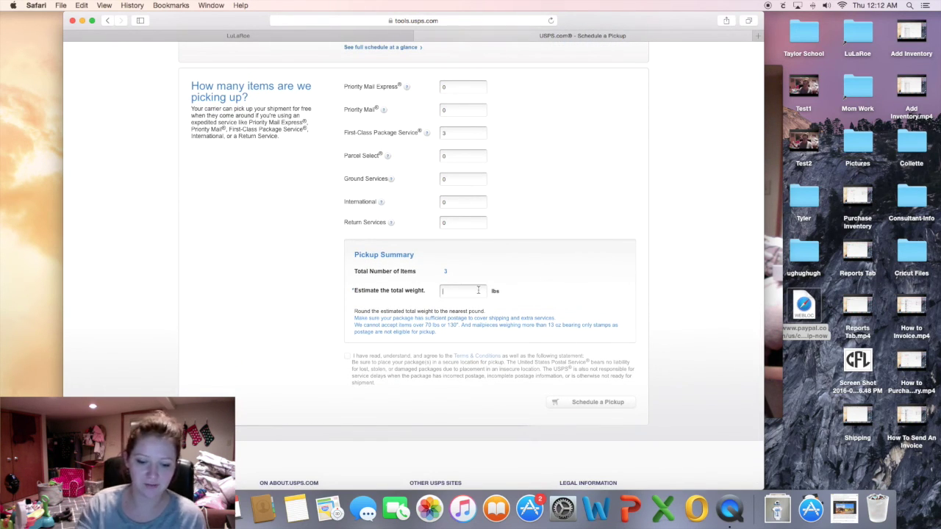
Enter an estimated total weight of 3 lbs, accept the terms, and submit the pickup request.
left_click(477, 290)
type("3")
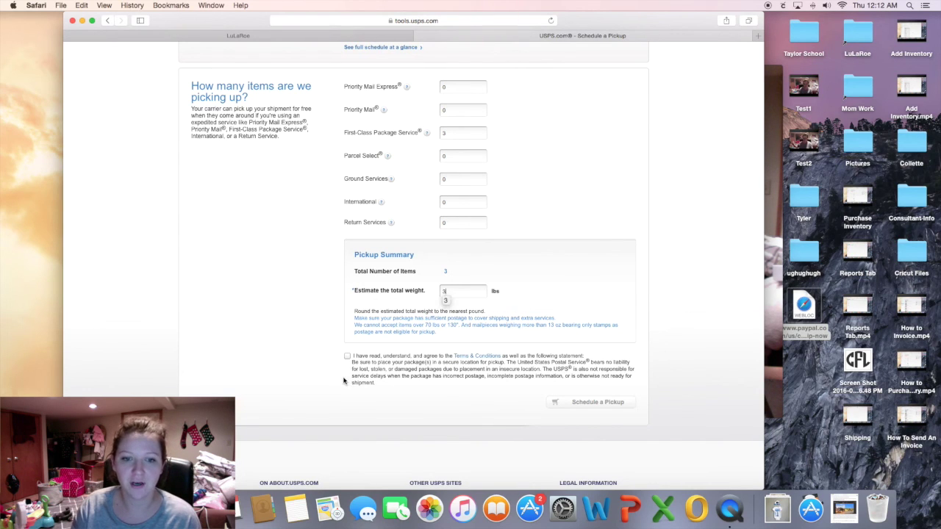
left_click(345, 377)
left_click(345, 359)
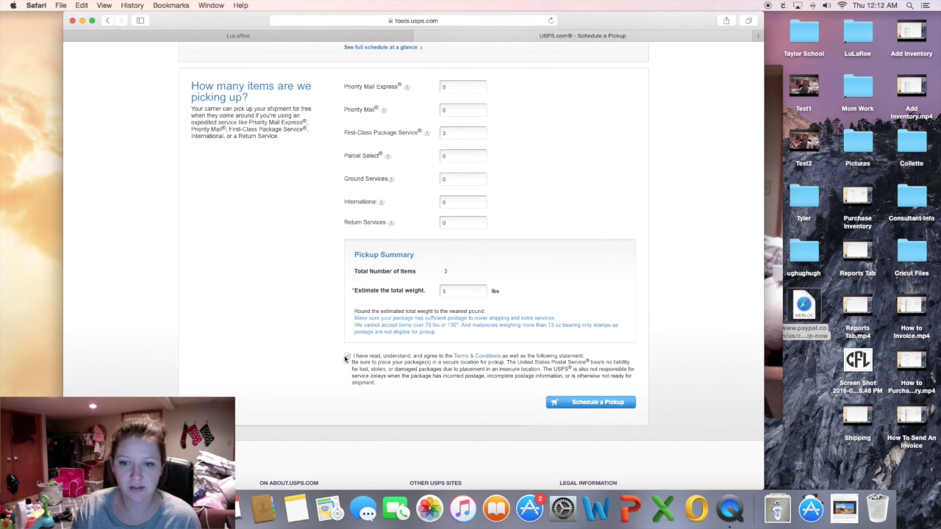
left_click(569, 403)
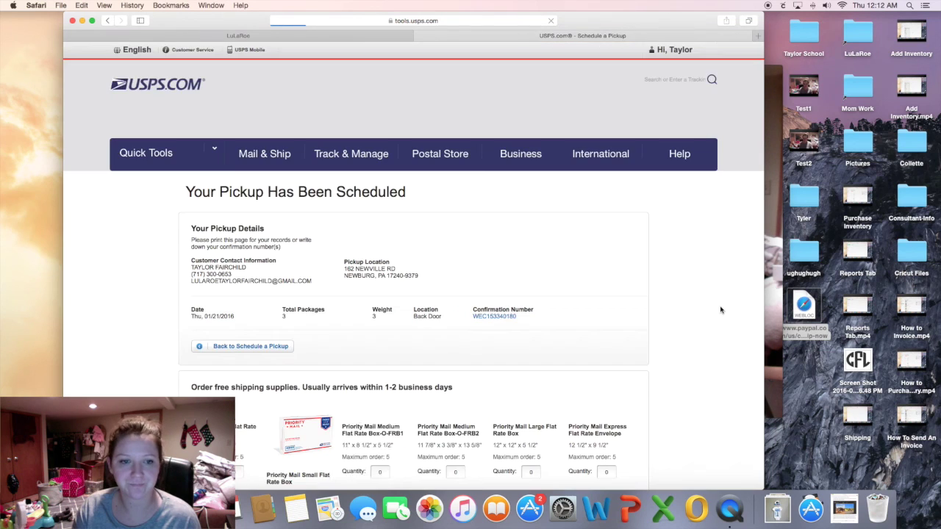
Minimize the Safari window showing the pickup confirmation to reveal the webcam recording.
scroll(716, 316, "down", 2)
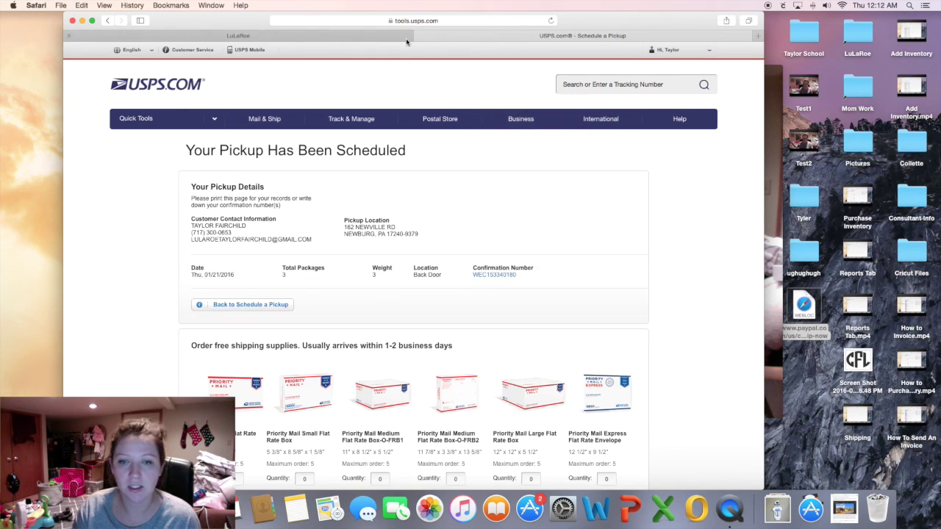
left_click(82, 20)
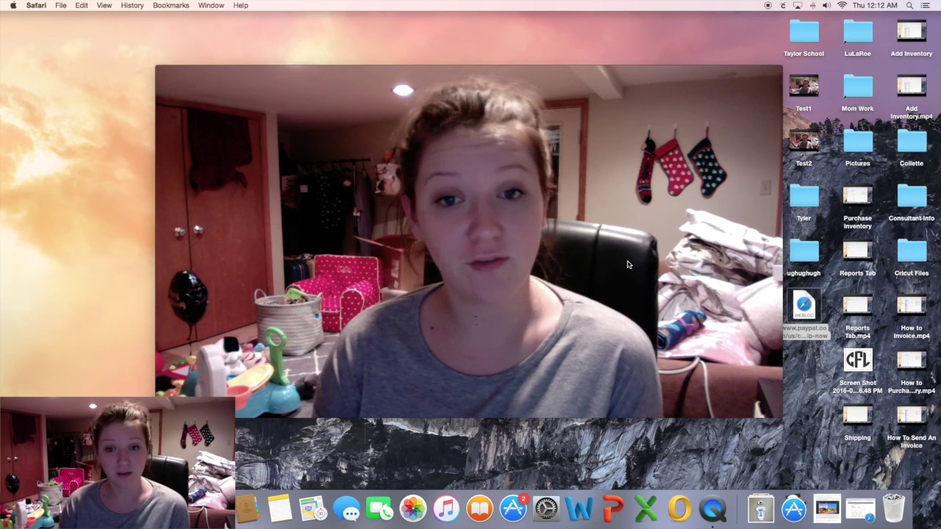
mouse_move(489, 290)
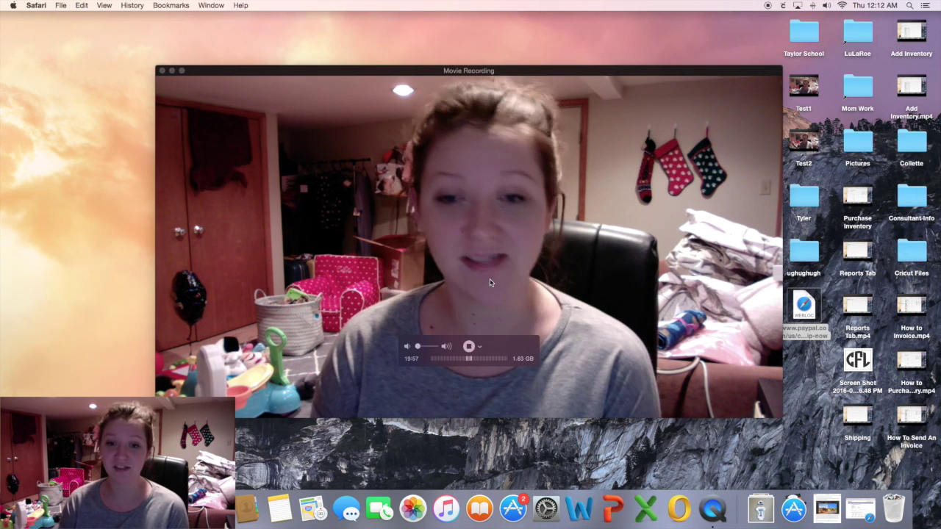